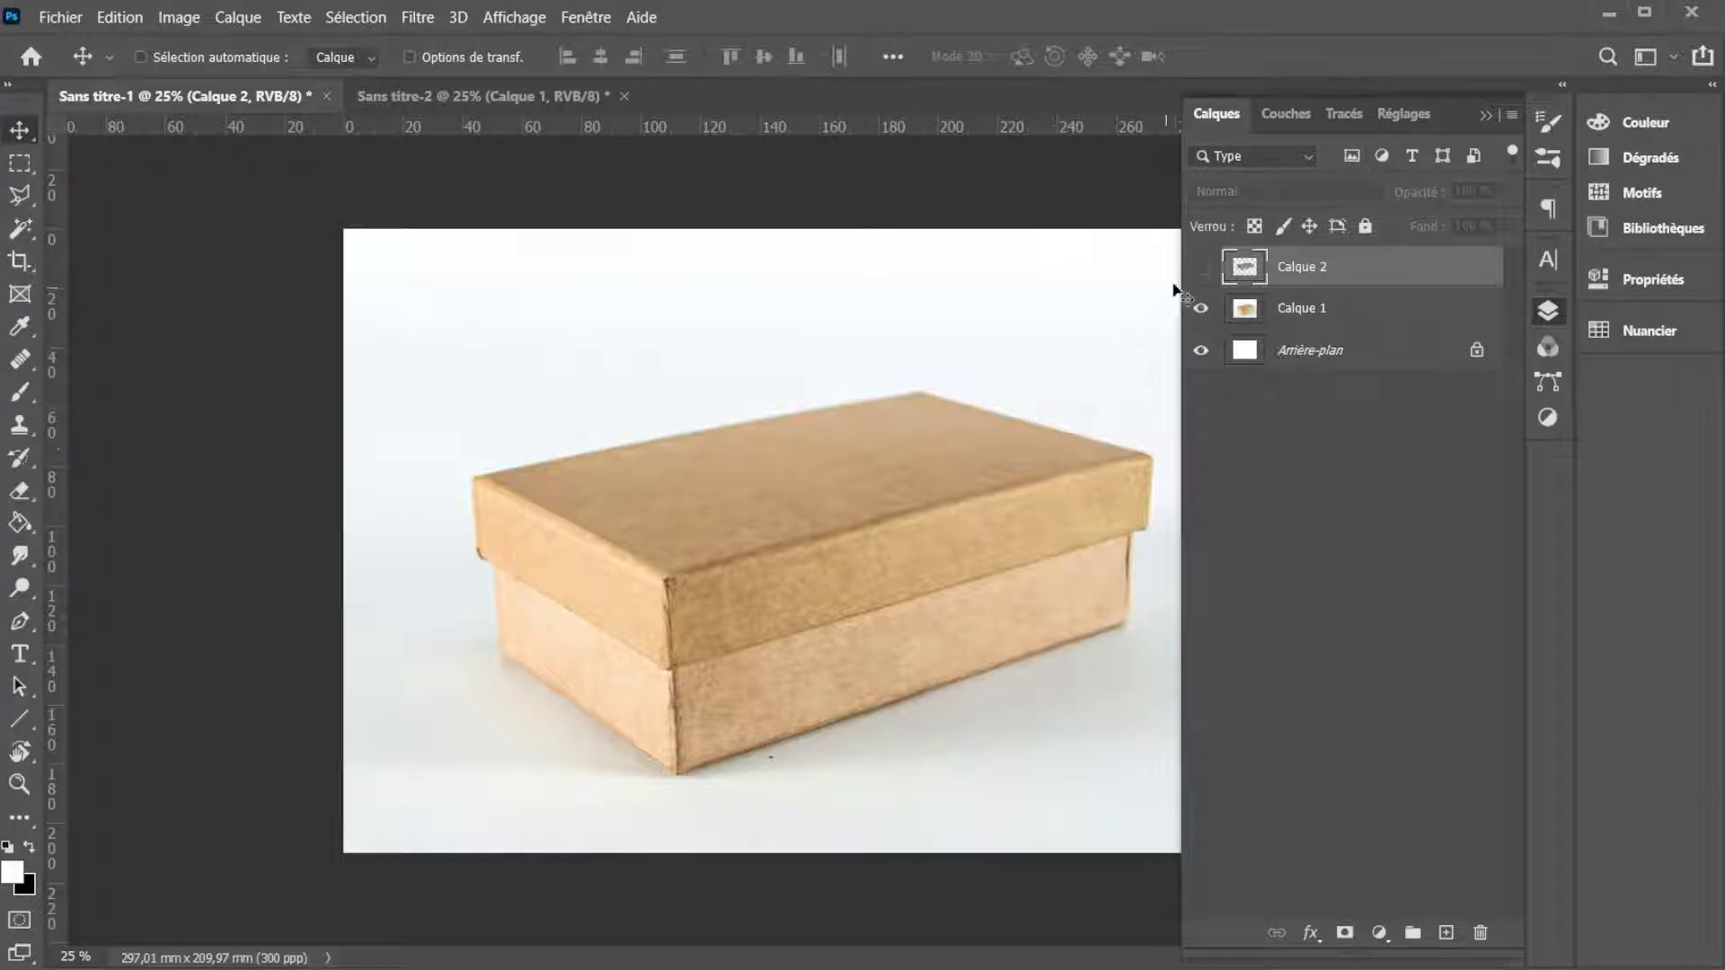
Step: Show the Calque 2 pattern on the box, and close the Sans titre-1 document without saving
{"action": "left_click", "coordinate": [1199, 269]}
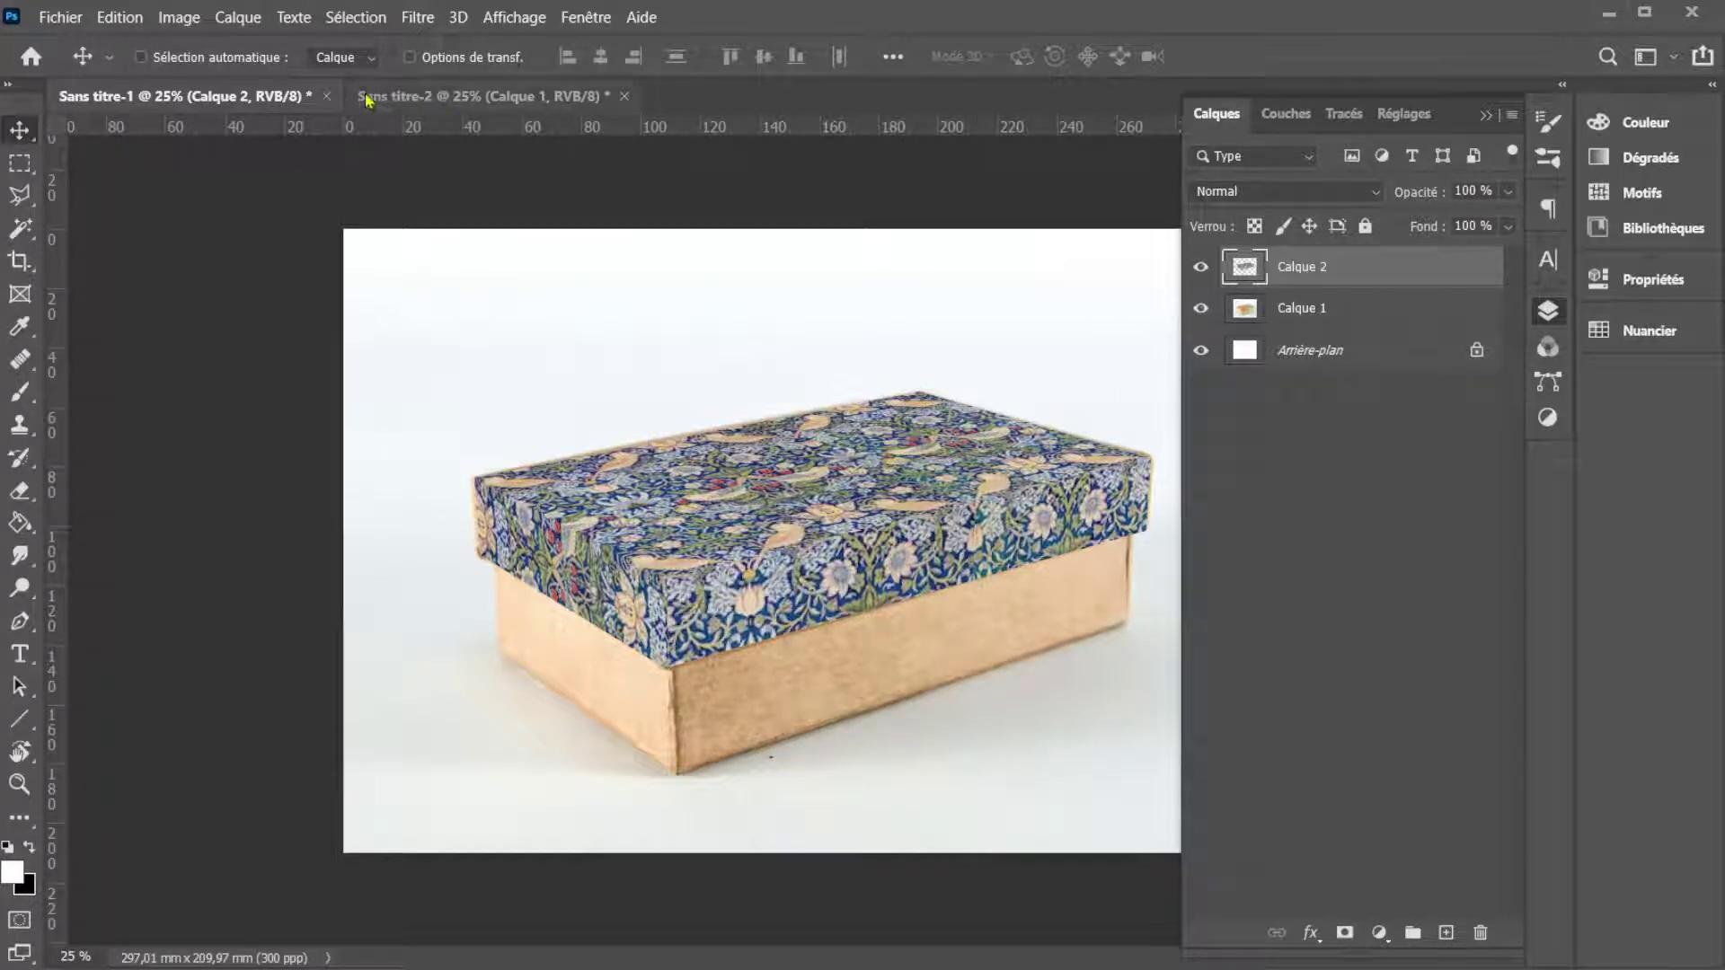
{"action": "left_click", "coordinate": [326, 95]}
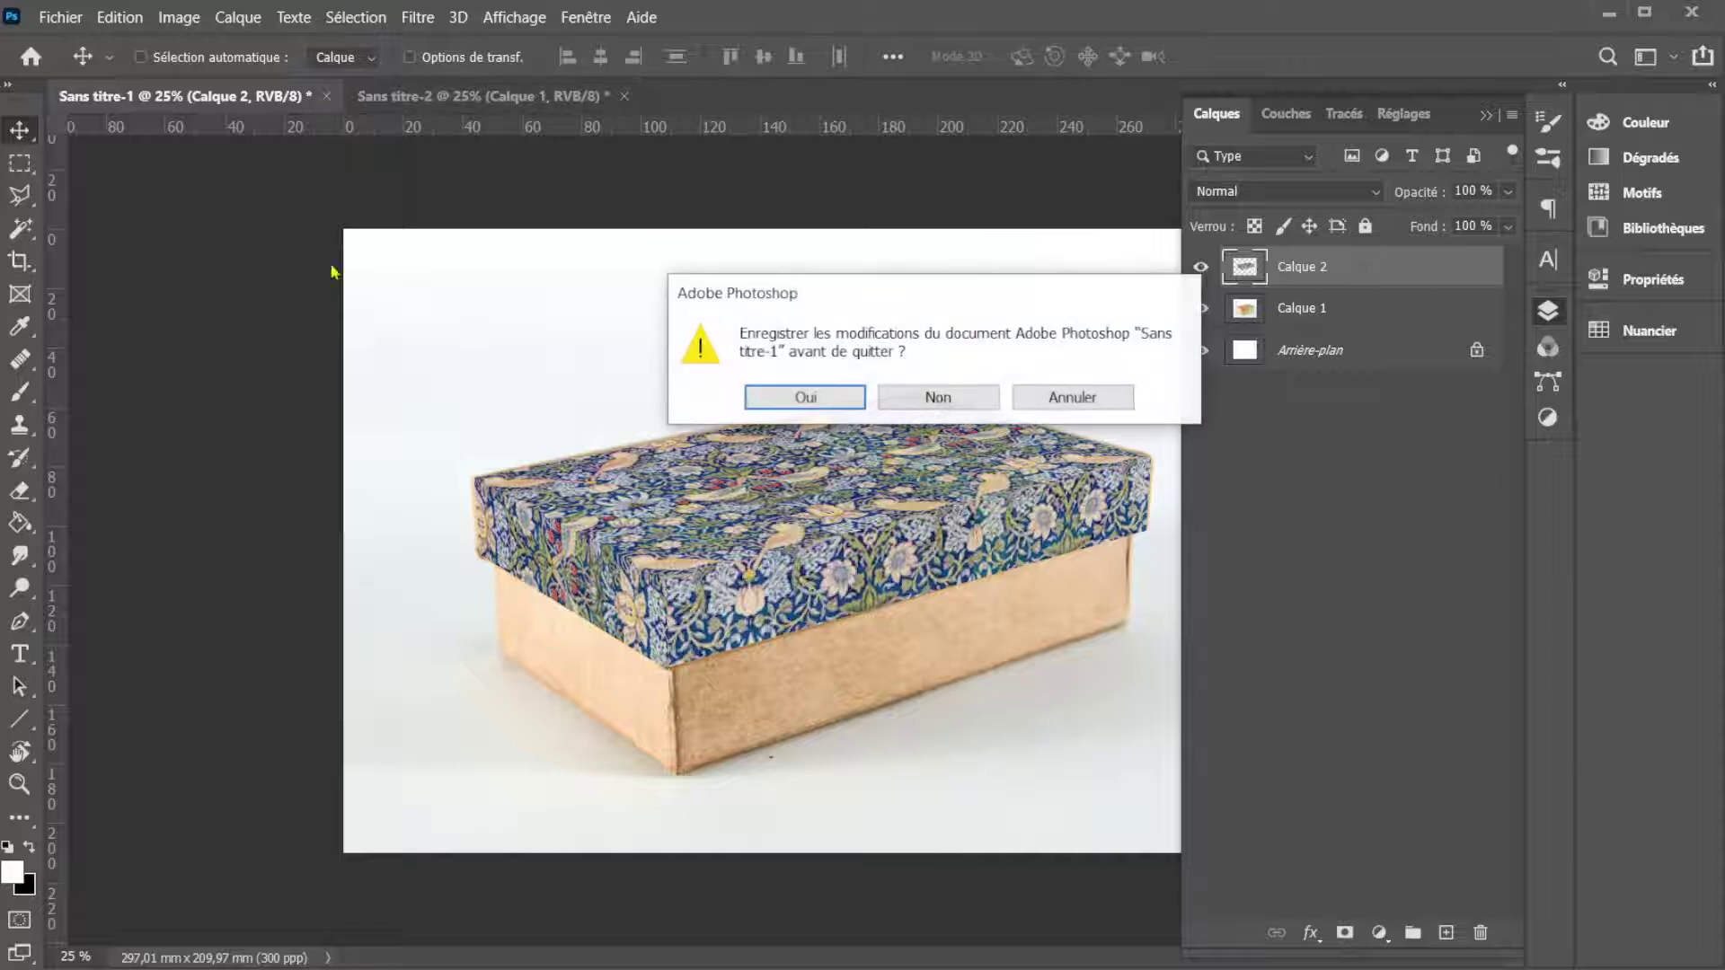
{"action": "left_click", "coordinate": [937, 395]}
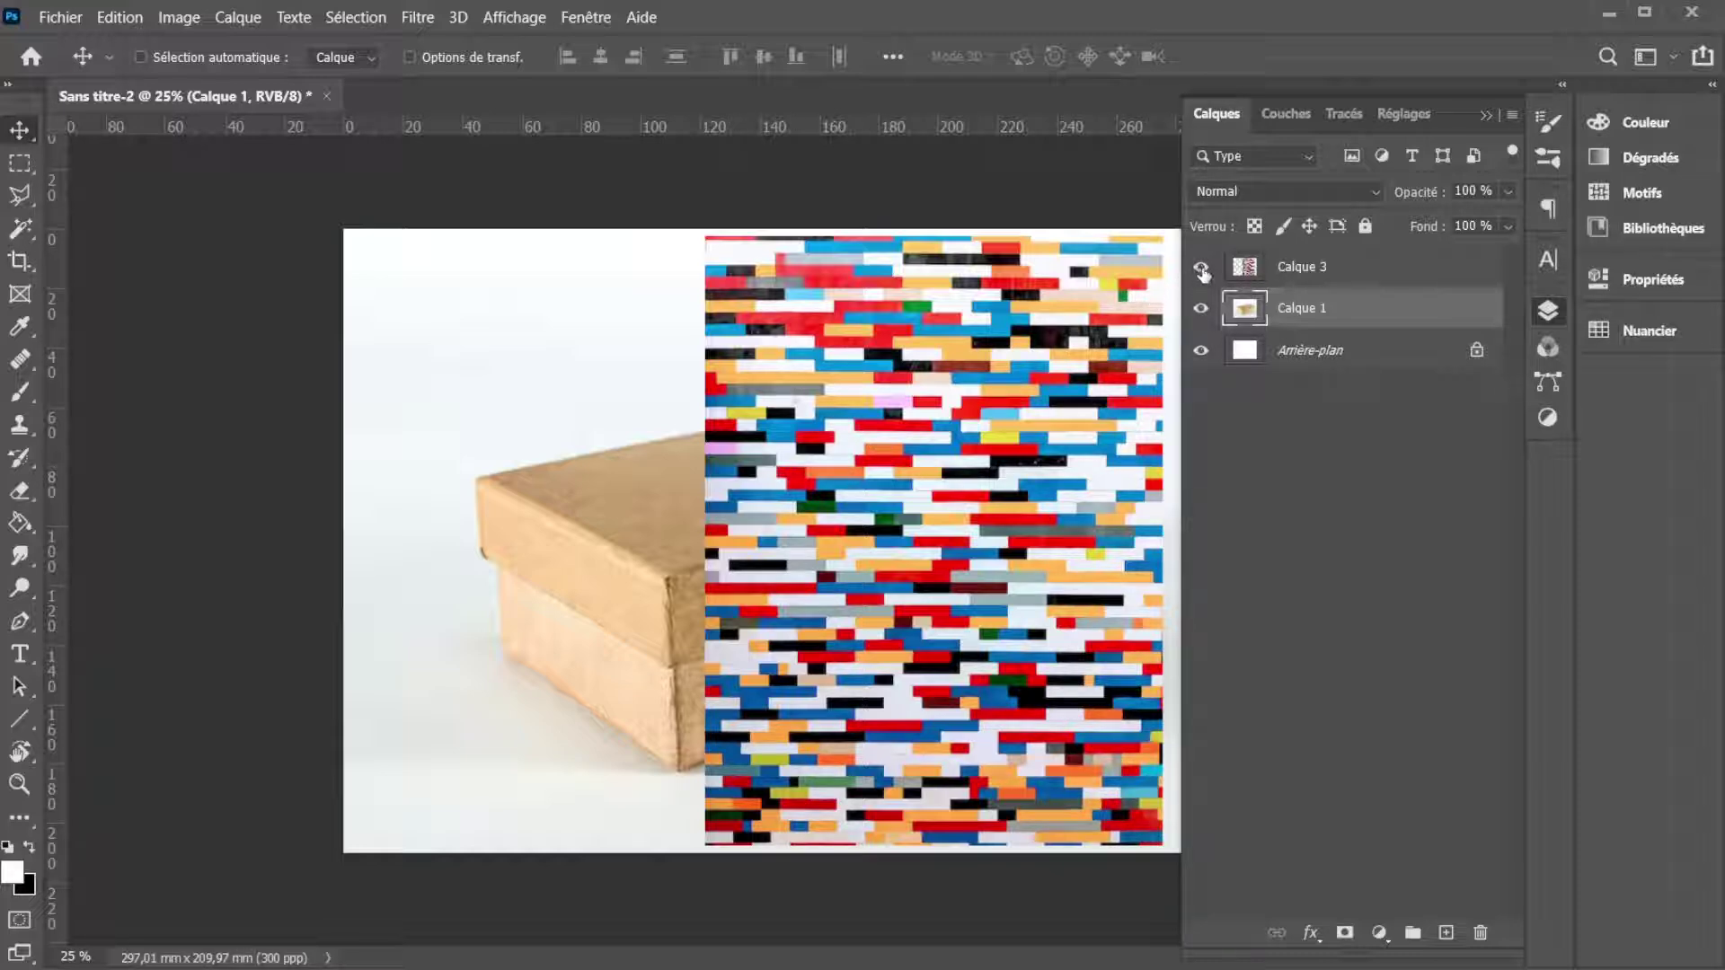
Step: Duplicate the Calque 3 brick pattern layer and place the copy flush against the left edge of the original
{"action": "left_click", "coordinate": [1201, 268]}
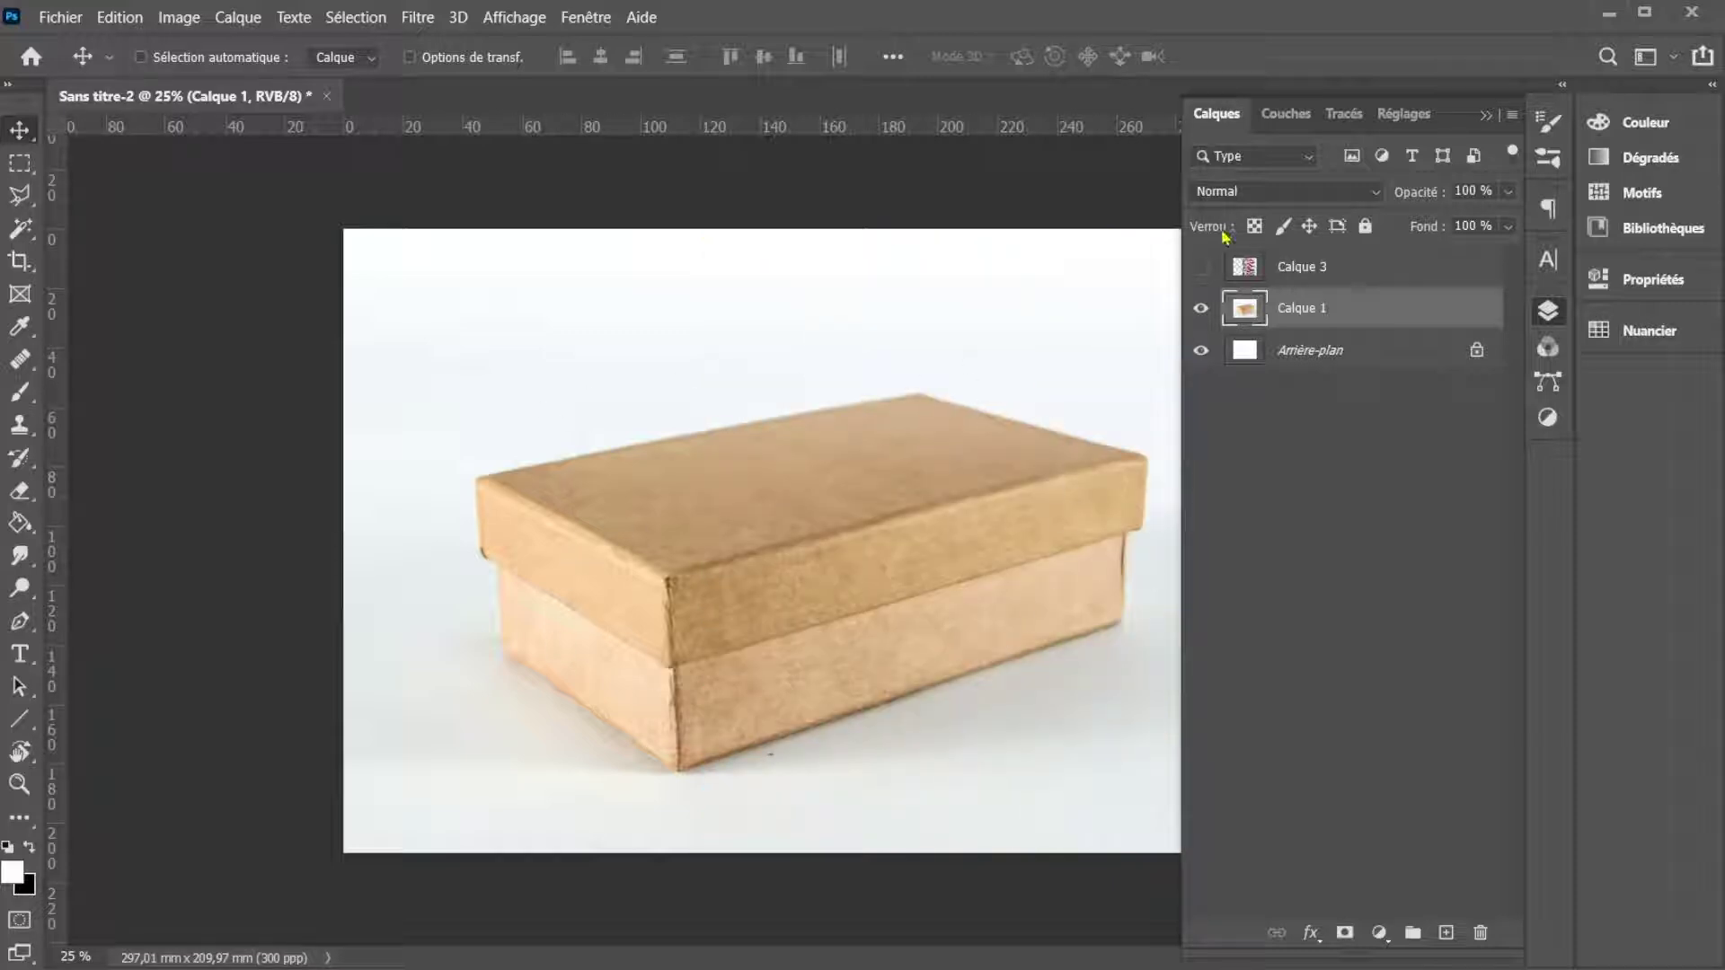
{"action": "left_click", "coordinate": [1201, 268]}
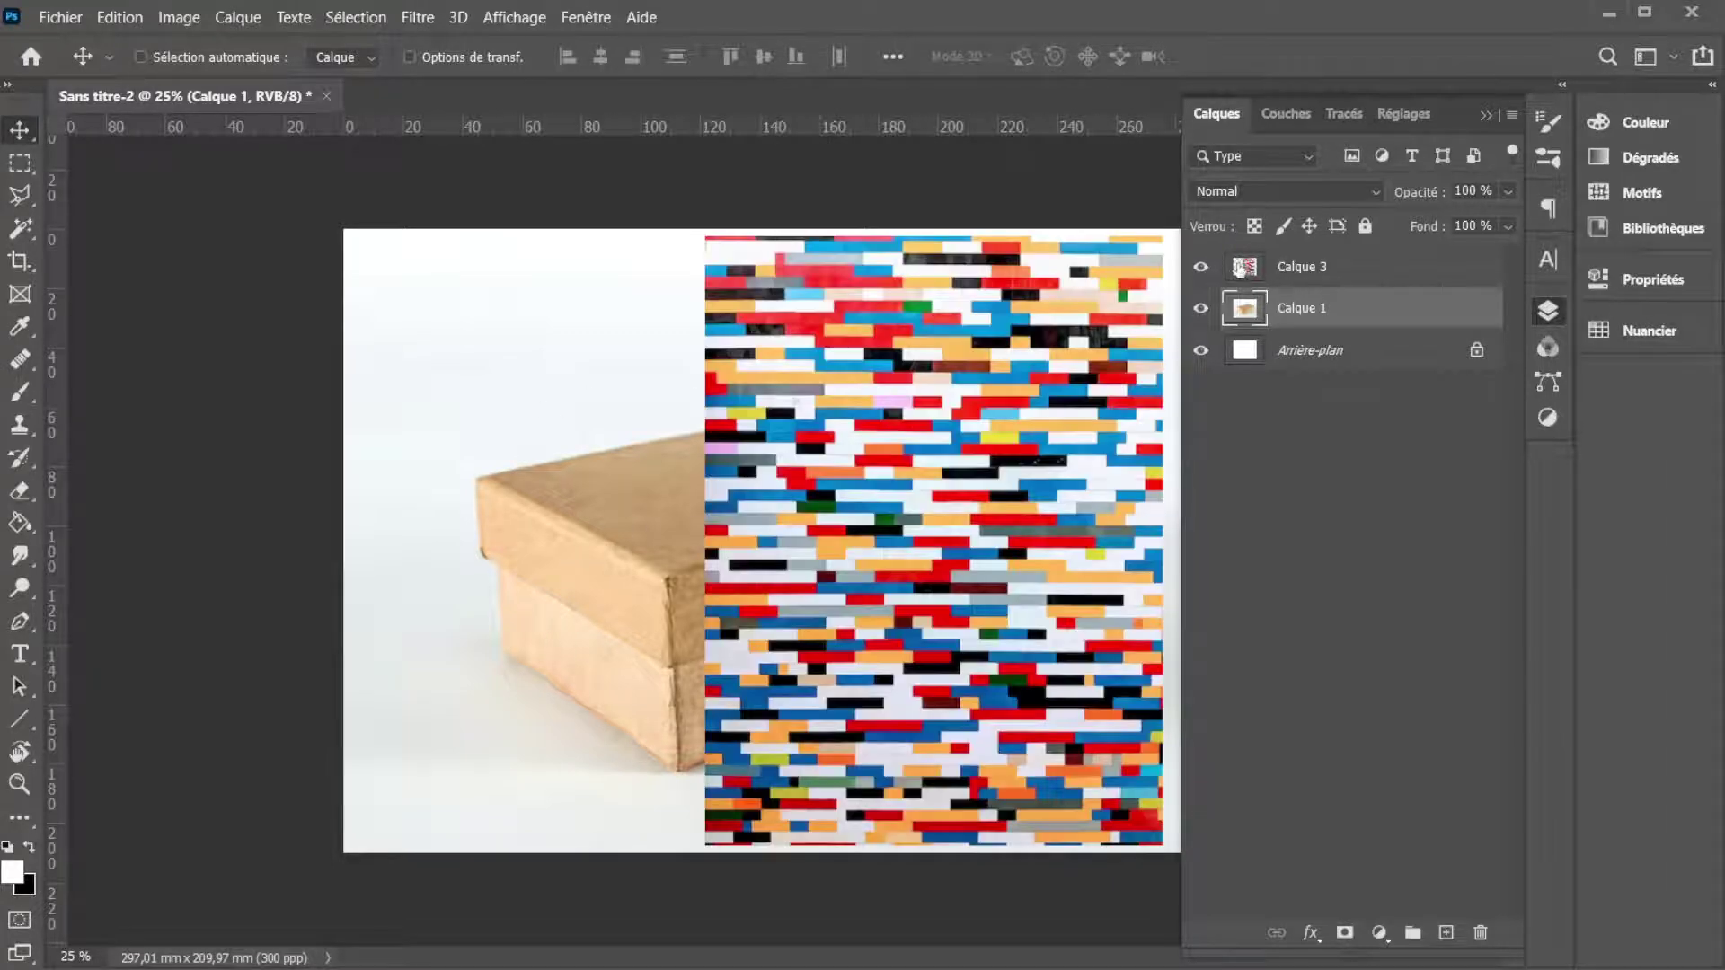
{"action": "left_click", "coordinate": [1241, 268]}
{"action": "key", "text": "ctrl"}
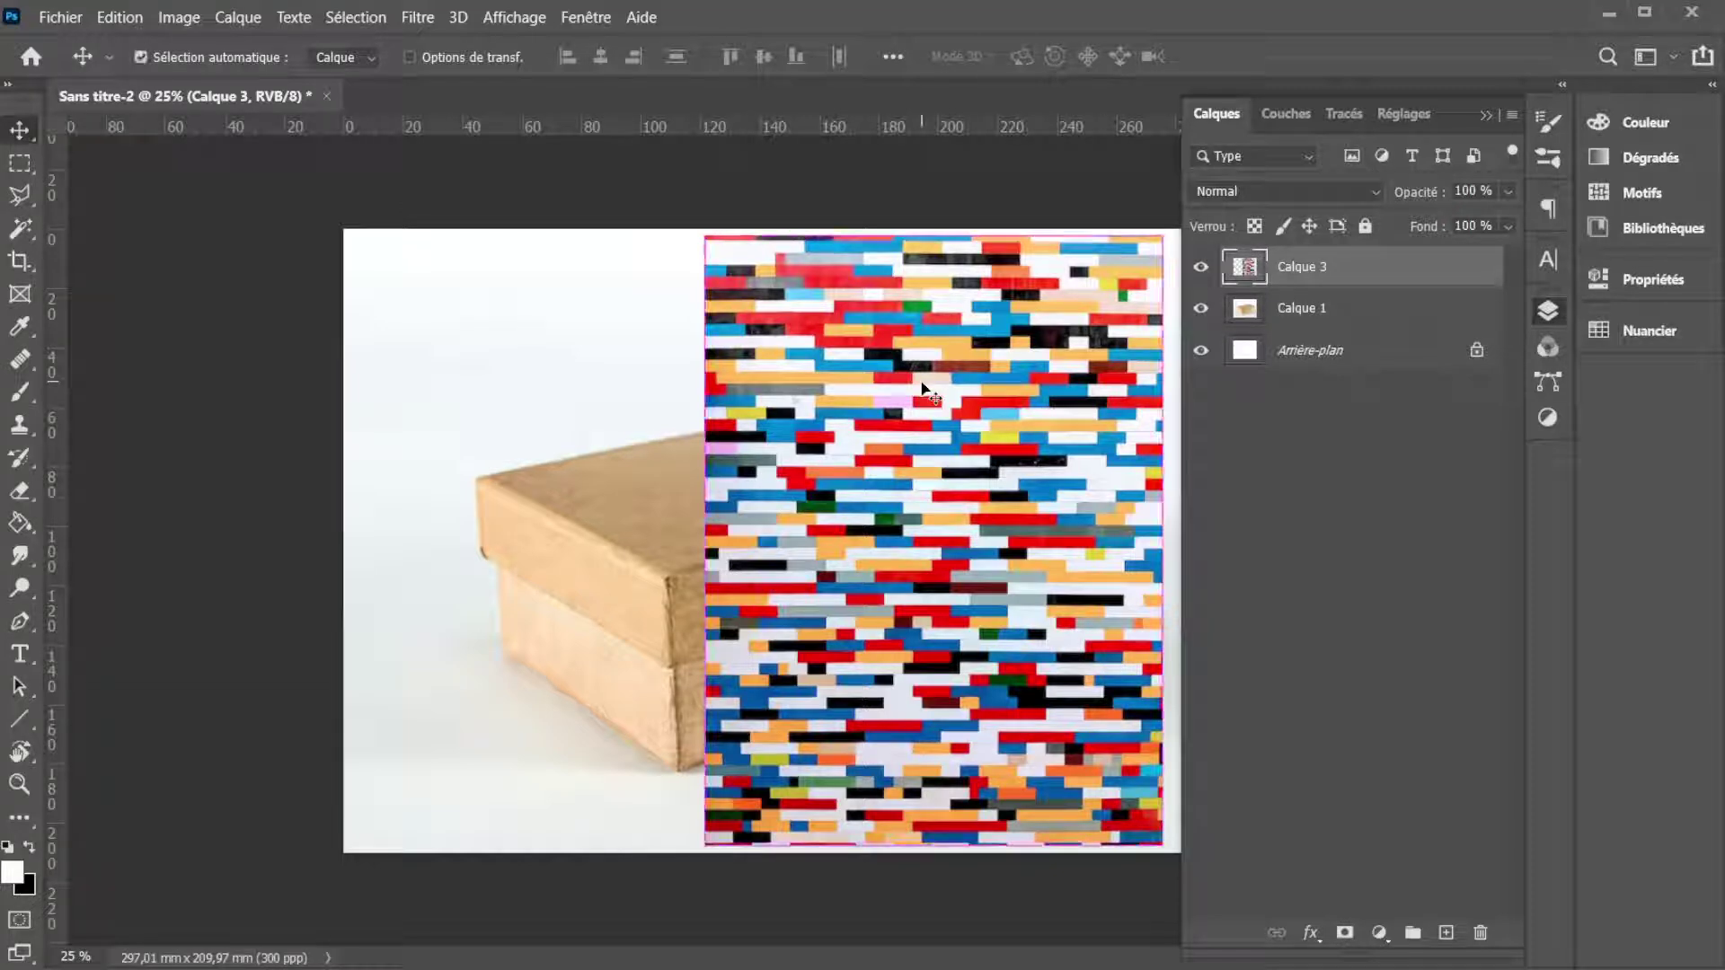
{"action": "key", "text": "ctrl+j"}
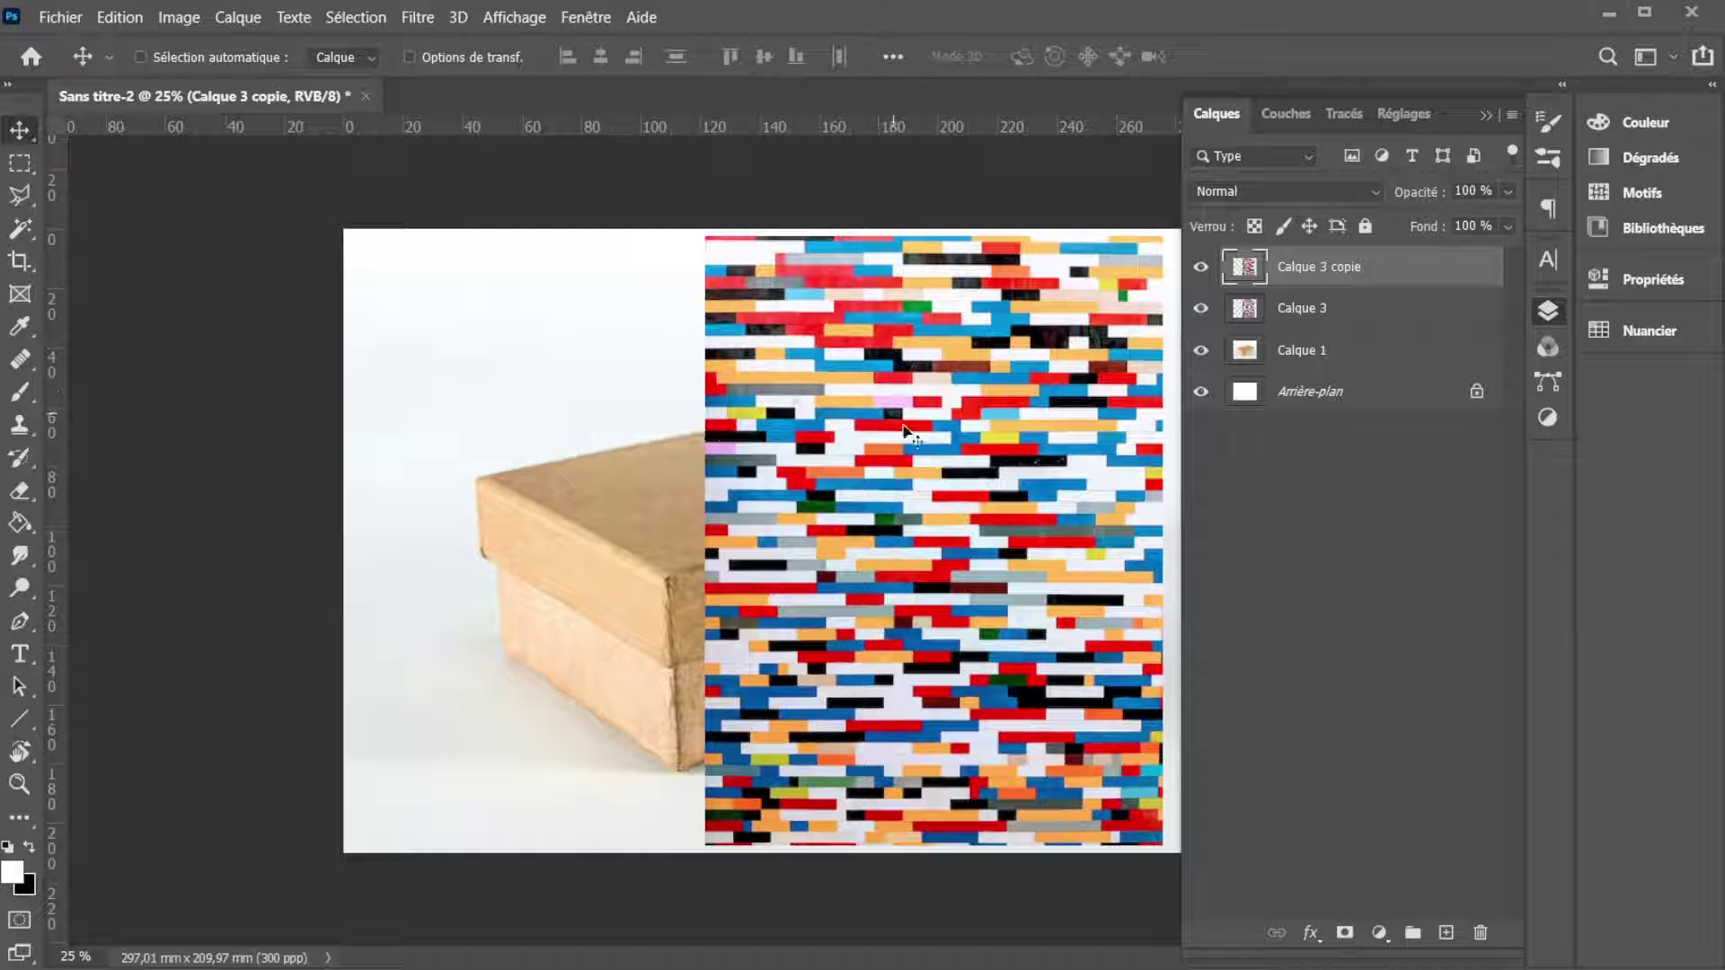
{"action": "left_click_drag", "start_coordinate": [913, 466], "coordinate": [486, 464]}
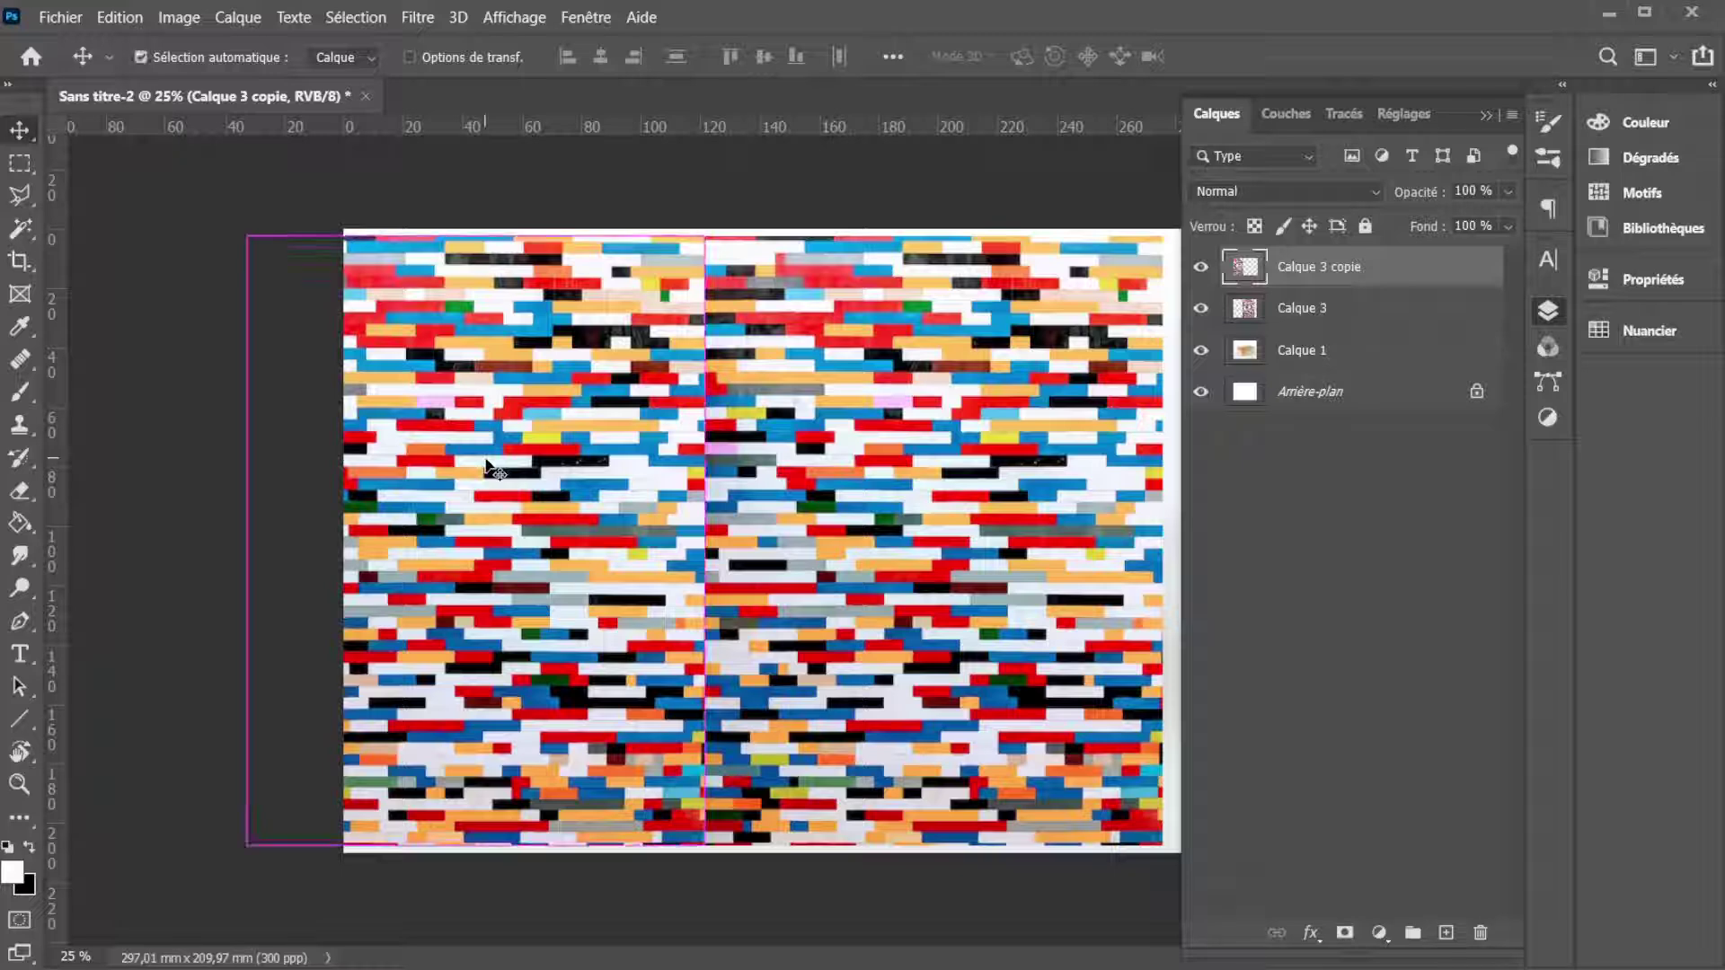
Step: Flip the copied pattern horizontally so it mirrors the original, and merge it down into Calque 3
{"action": "key", "text": "ctrl+t"}
{"action": "right_click", "coordinate": [591, 497]}
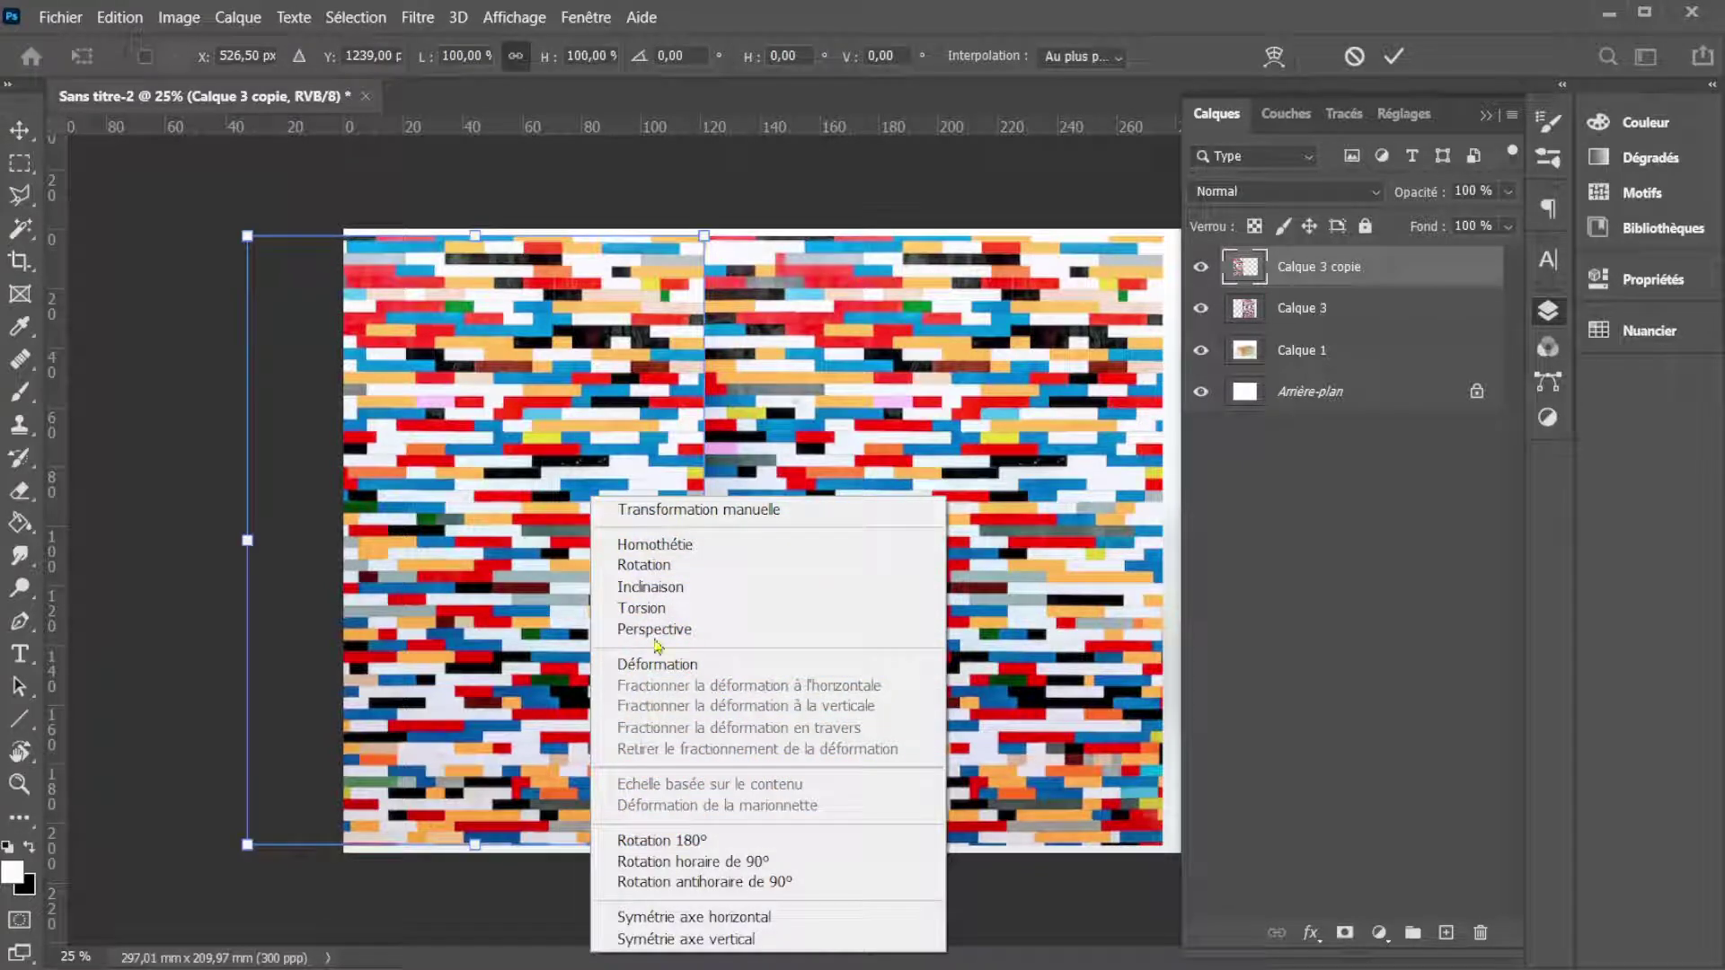
{"action": "left_click", "coordinate": [658, 917]}
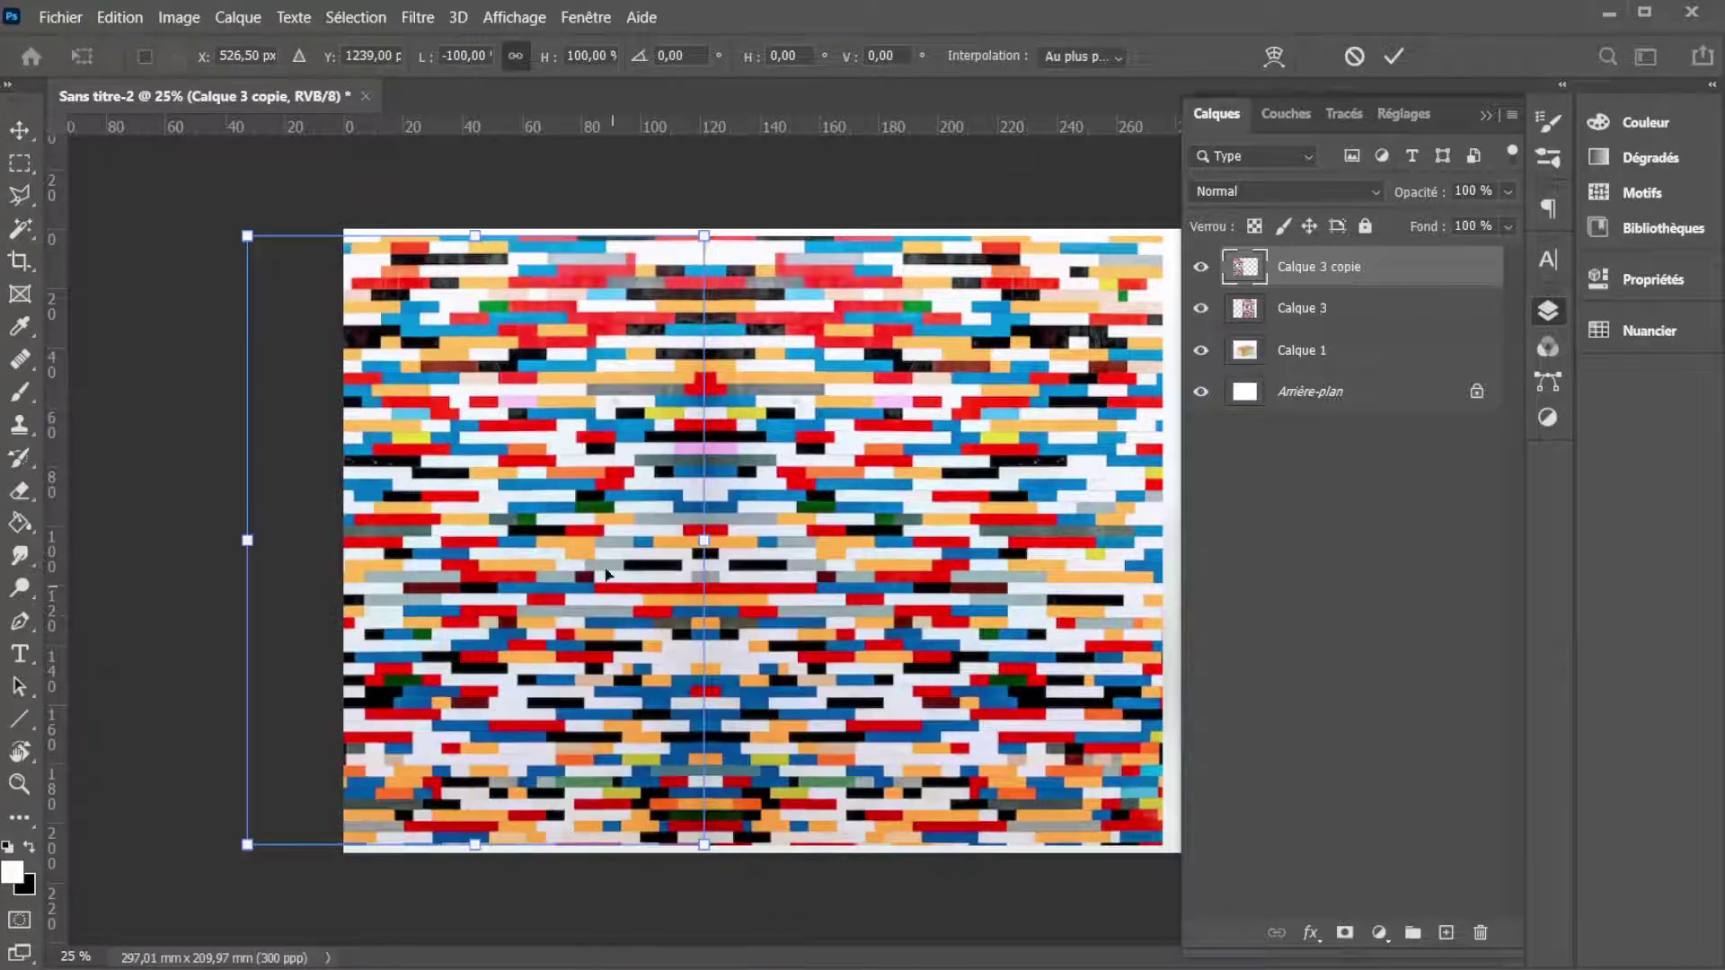
{"action": "key", "text": "Return"}
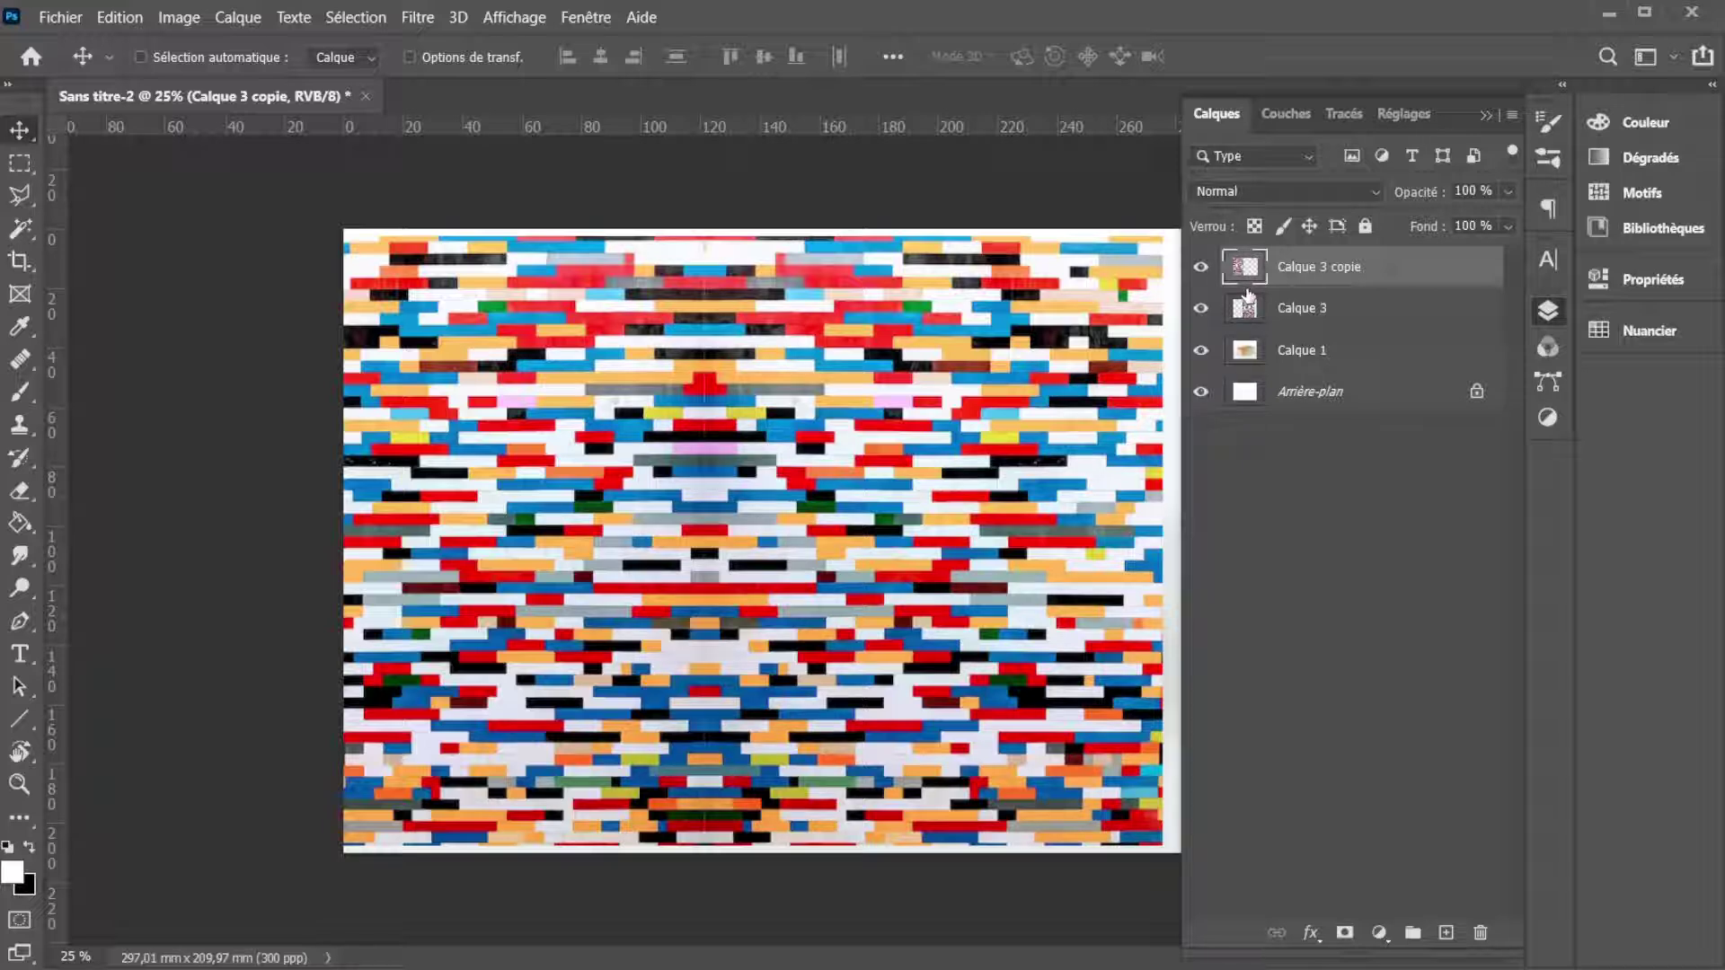
{"action": "key", "text": "ctrl+e"}
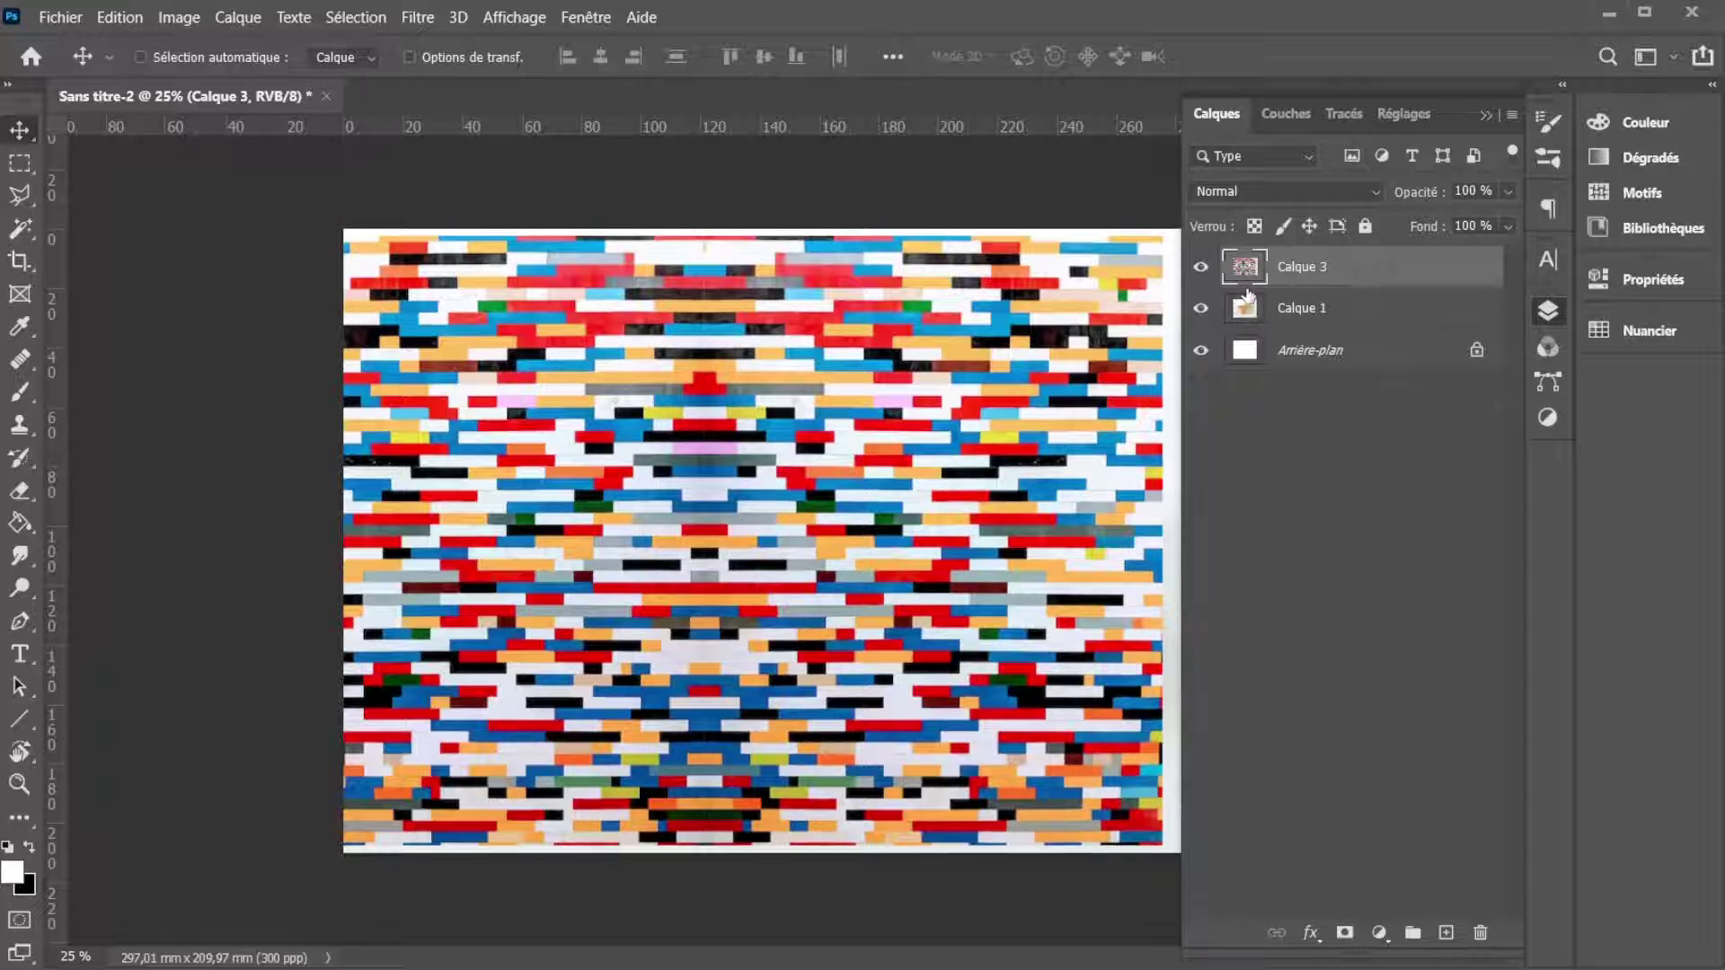
Step: Centre the merged pattern over the canvas and scale it down proportionally to fit within the canvas width
{"action": "left_click_drag", "start_coordinate": [770, 476], "coordinate": [808, 469]}
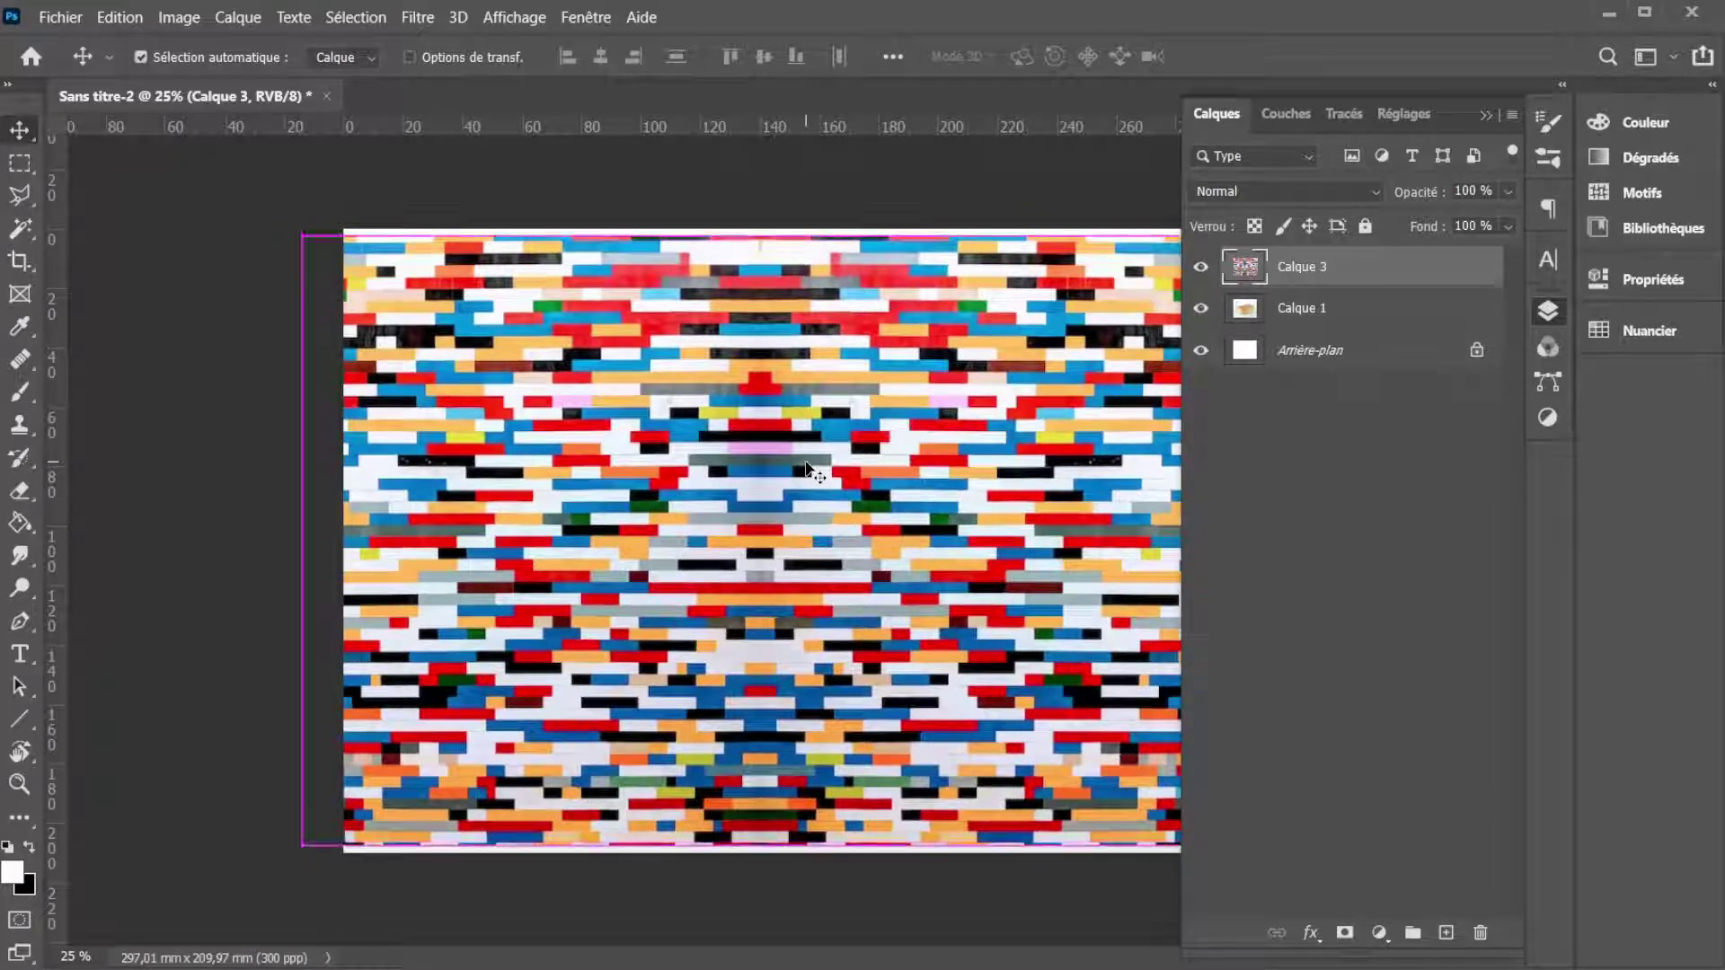
{"action": "key", "text": "ctrl+t"}
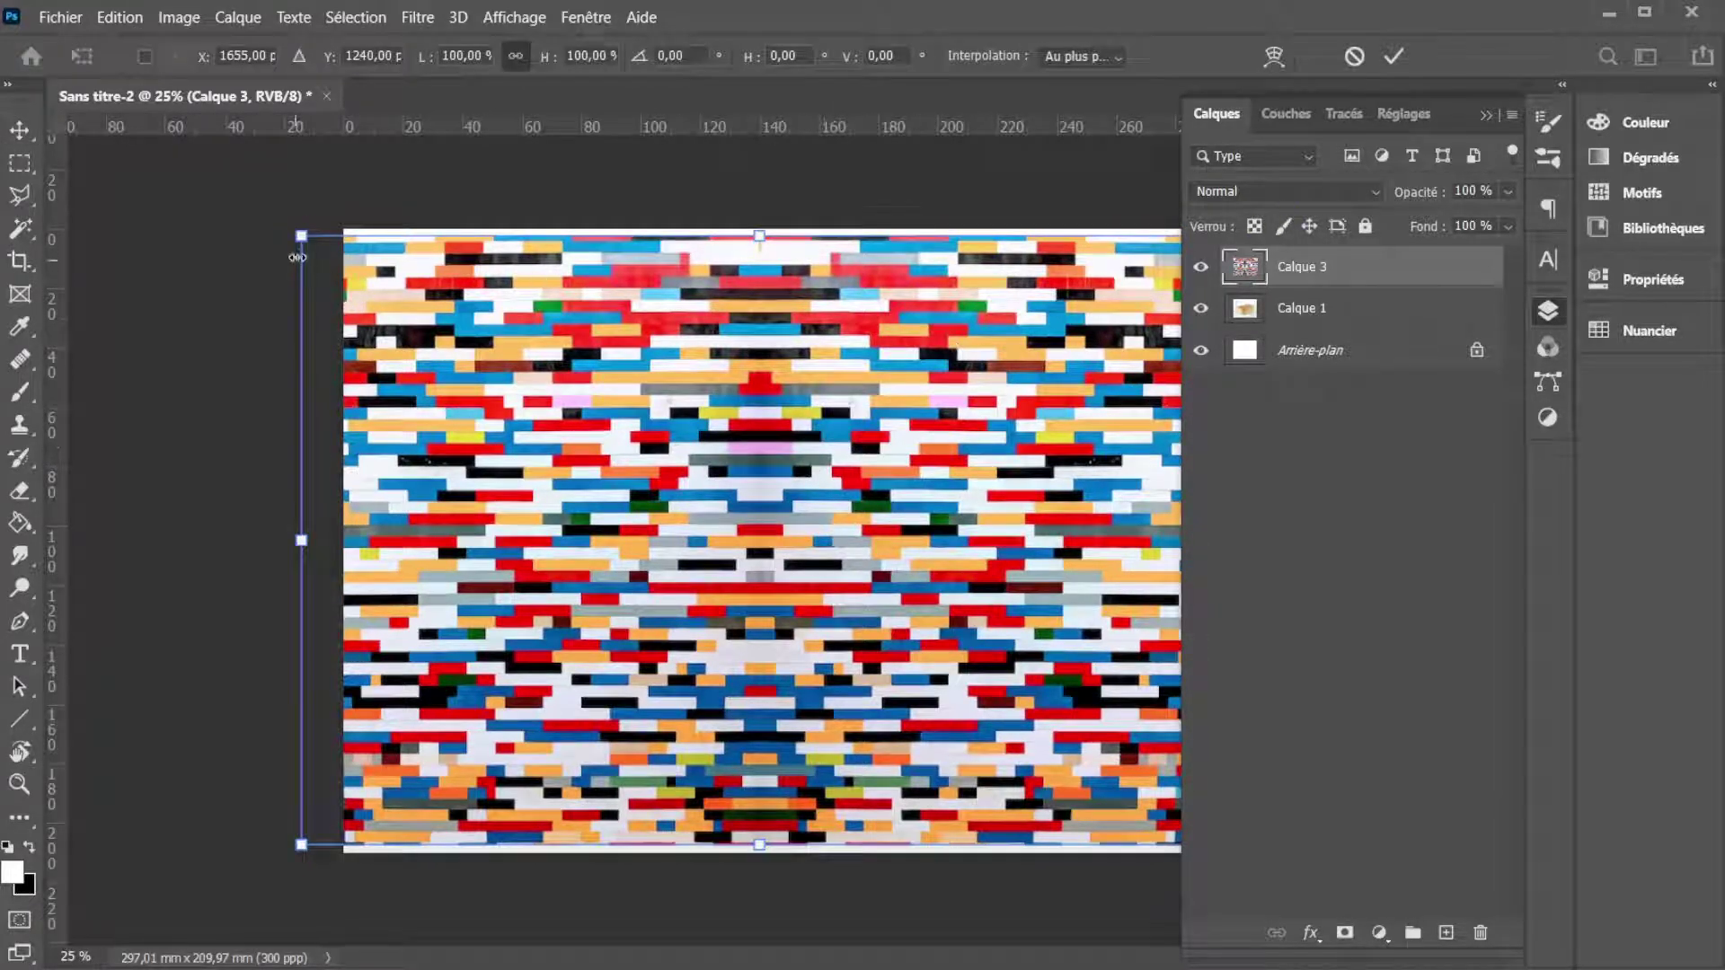
{"action": "left_click_drag", "start_coordinate": [302, 234], "coordinate": [354, 271]}
{"action": "key", "text": "Return"}
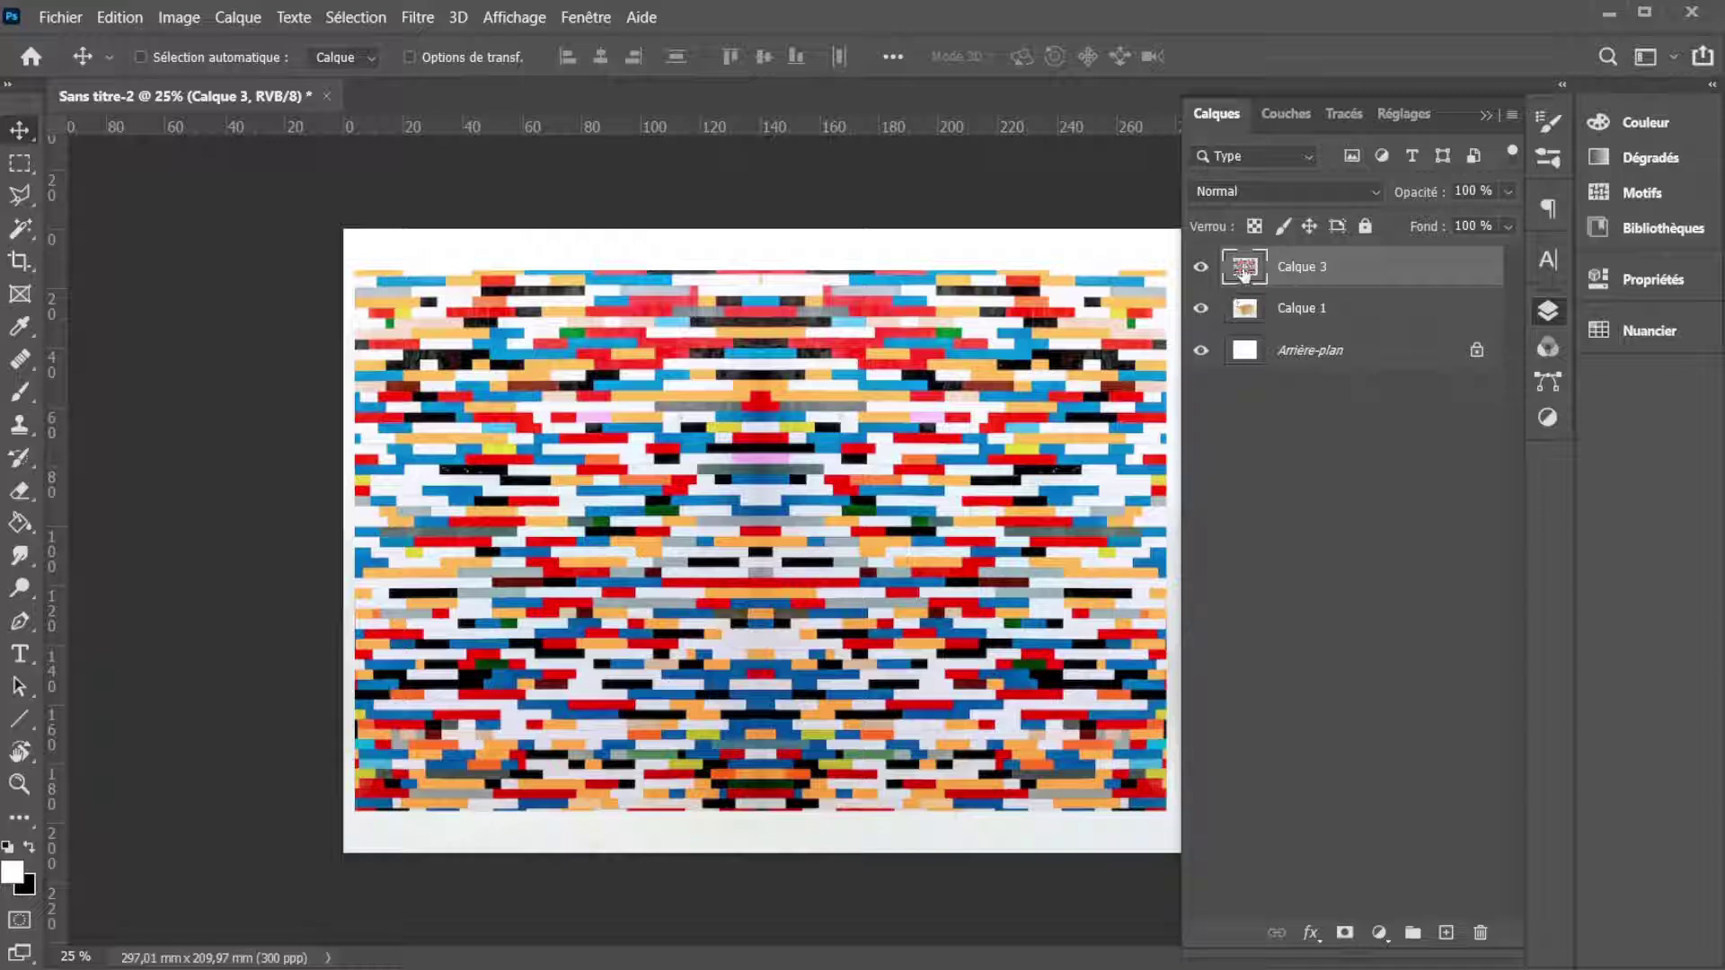
Step: Select the whole pattern on Calque 3 and cut it to the clipboard, leaving the layer empty
{"action": "key", "text": "ctrl"}
{"action": "left_click", "coordinate": [1246, 268], "text": "ctrl"}
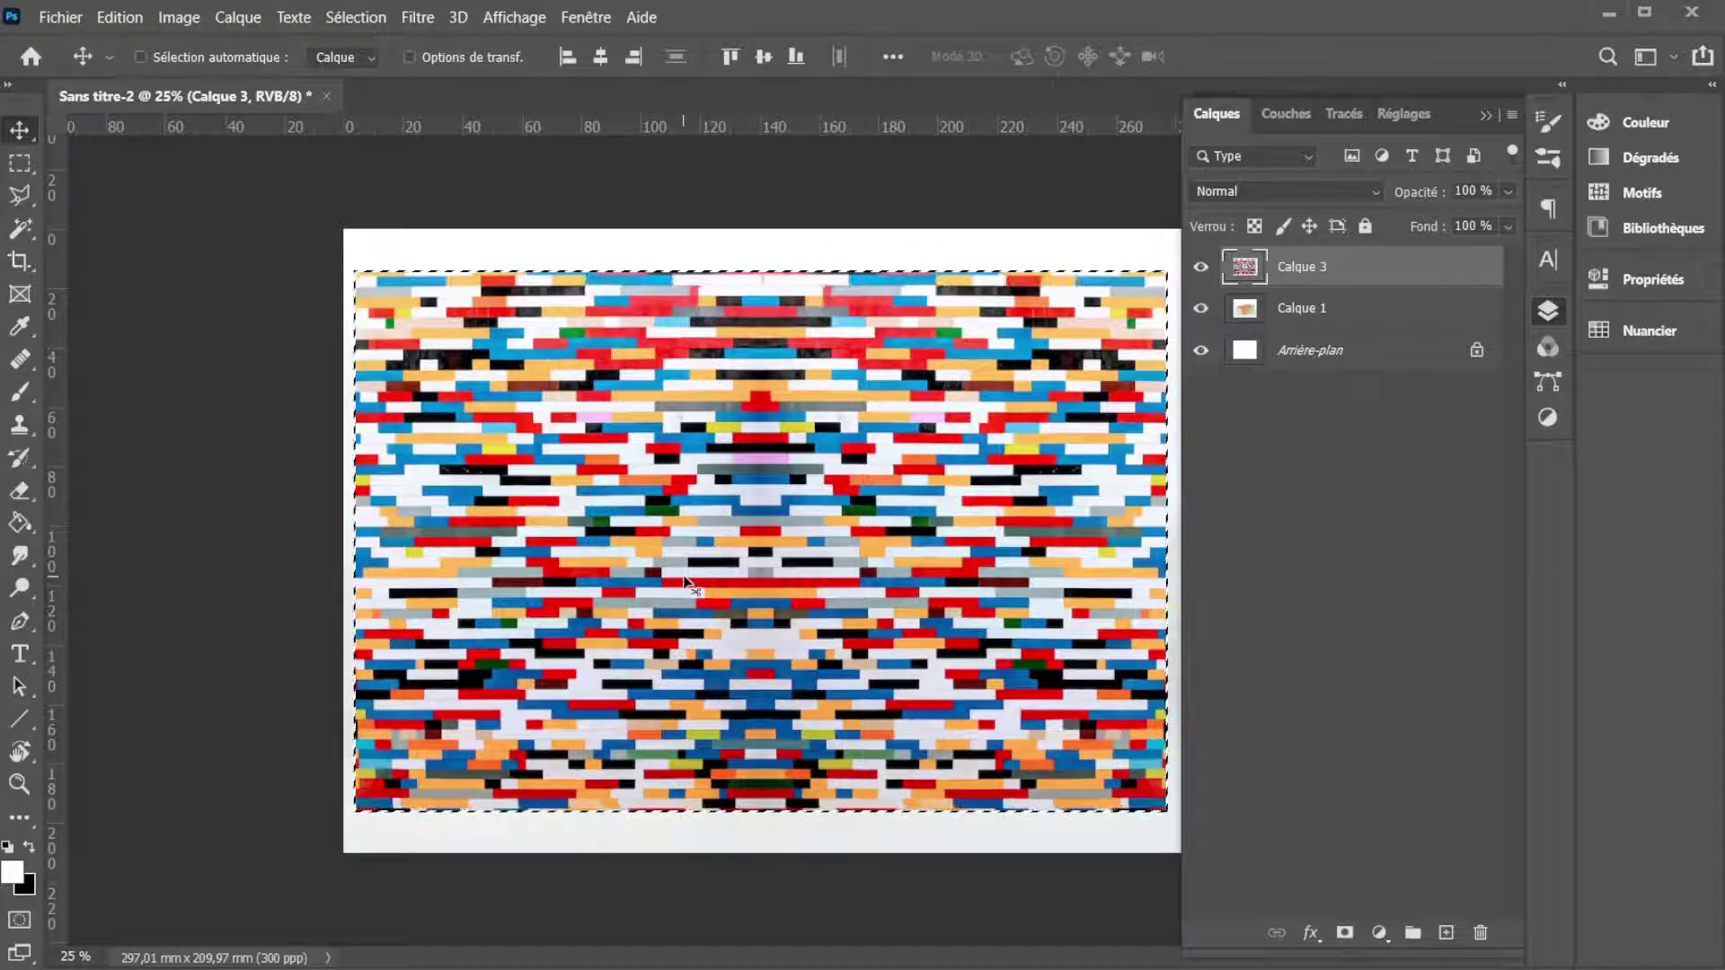
{"action": "key", "text": "ctrl+c"}
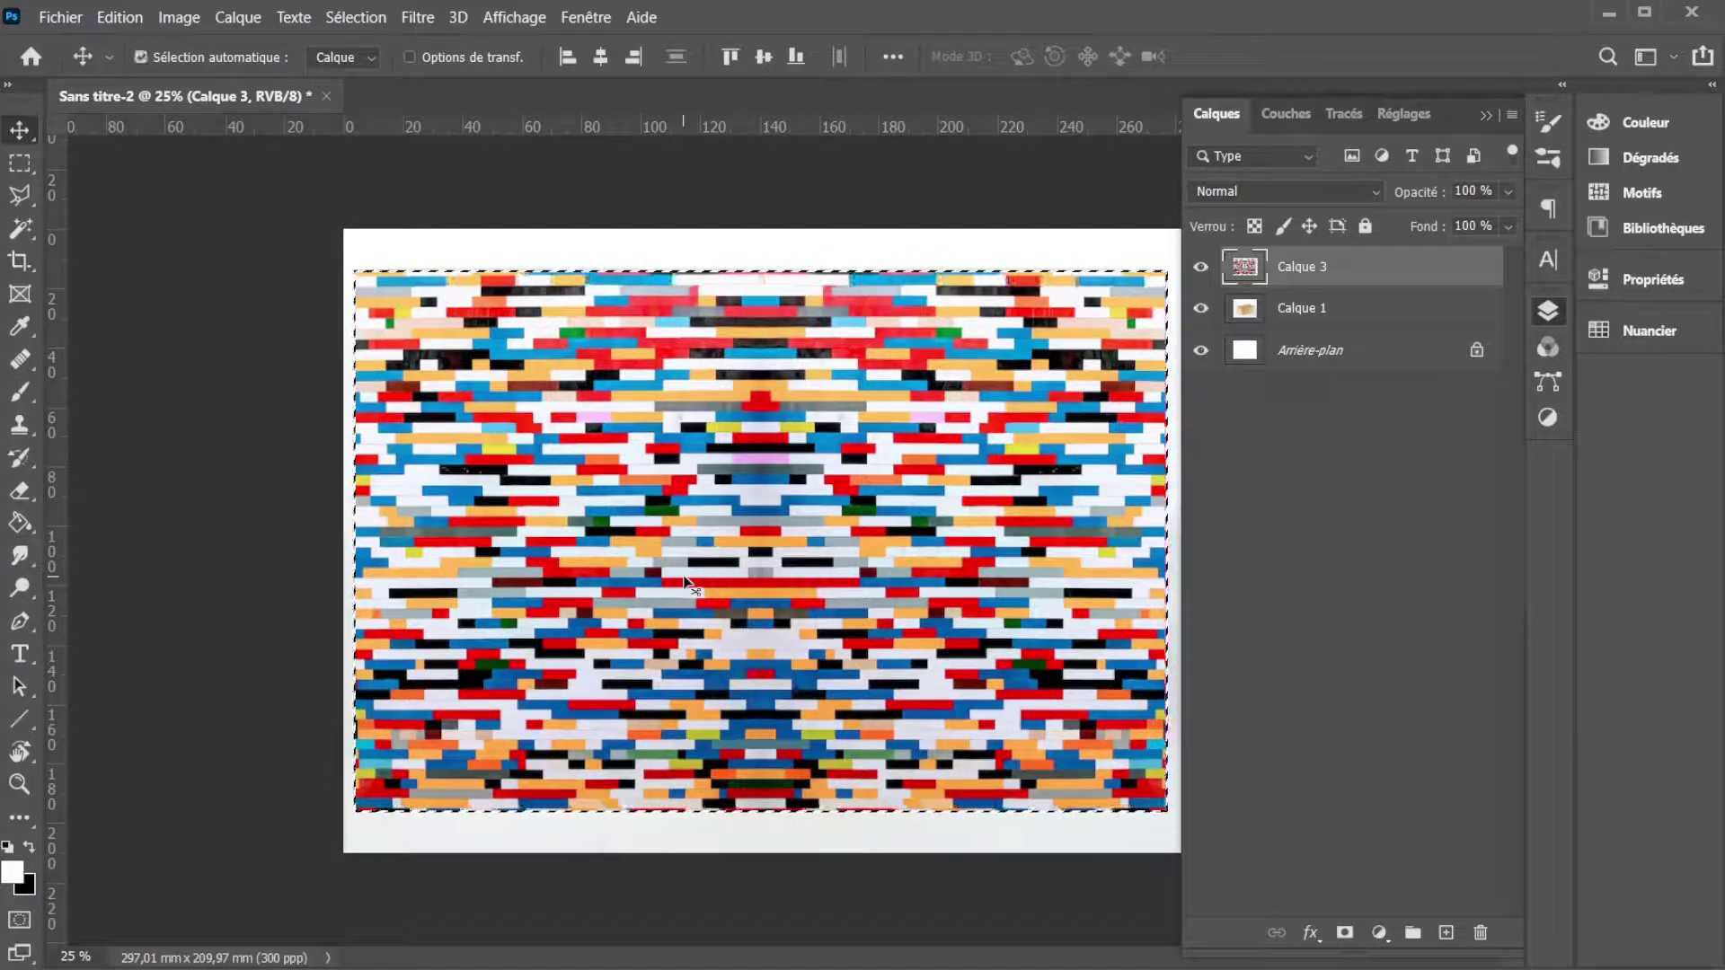
{"action": "key", "text": "ctrl+x"}
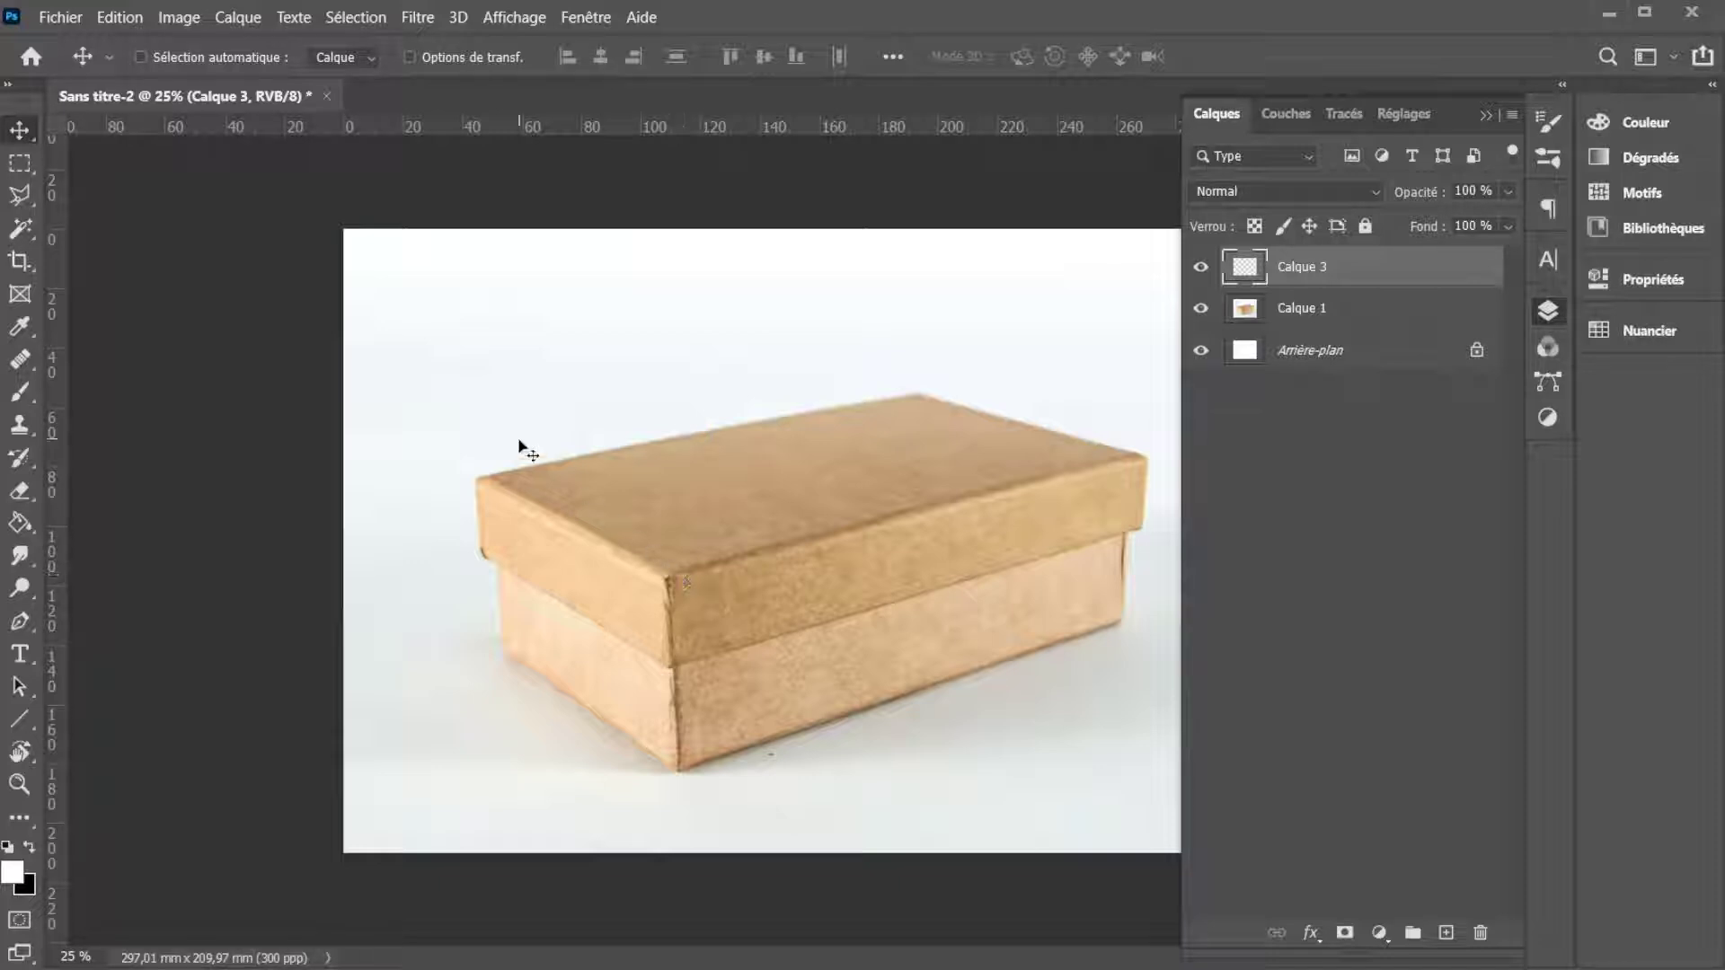
Step: Open the Vanishing Point filter (Point de fuite) and create a perspective plane on the four corners of the lid's top face
{"action": "left_click", "coordinate": [419, 20]}
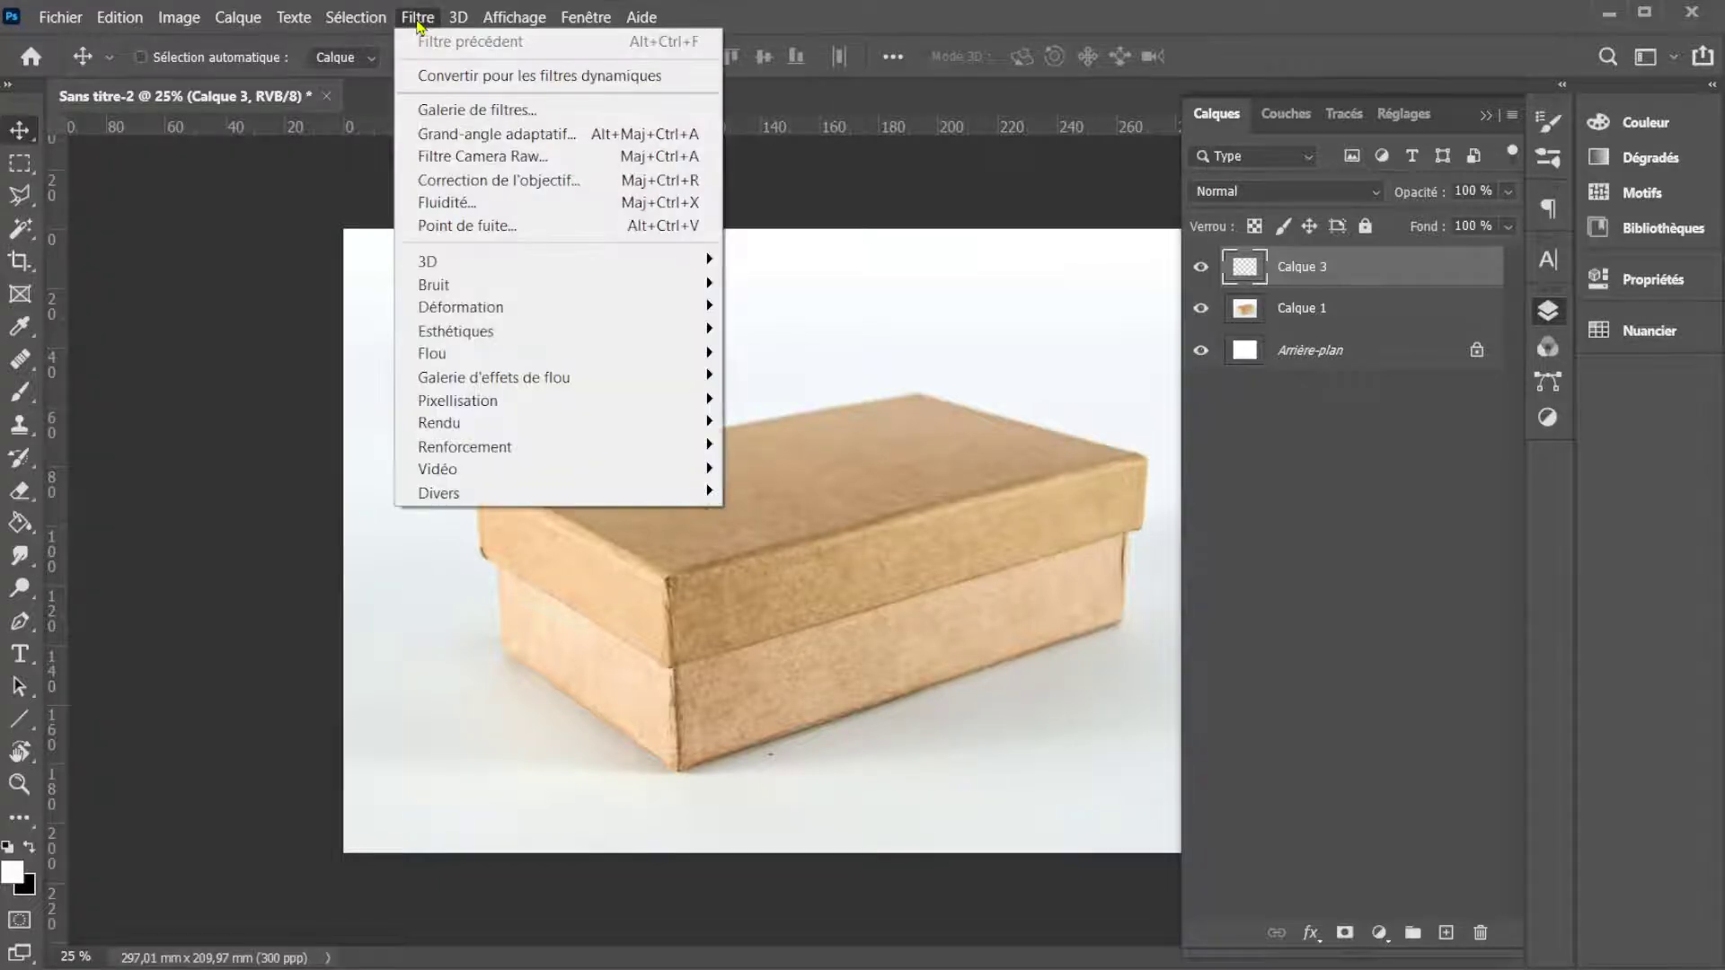
{"action": "left_click", "coordinate": [458, 228]}
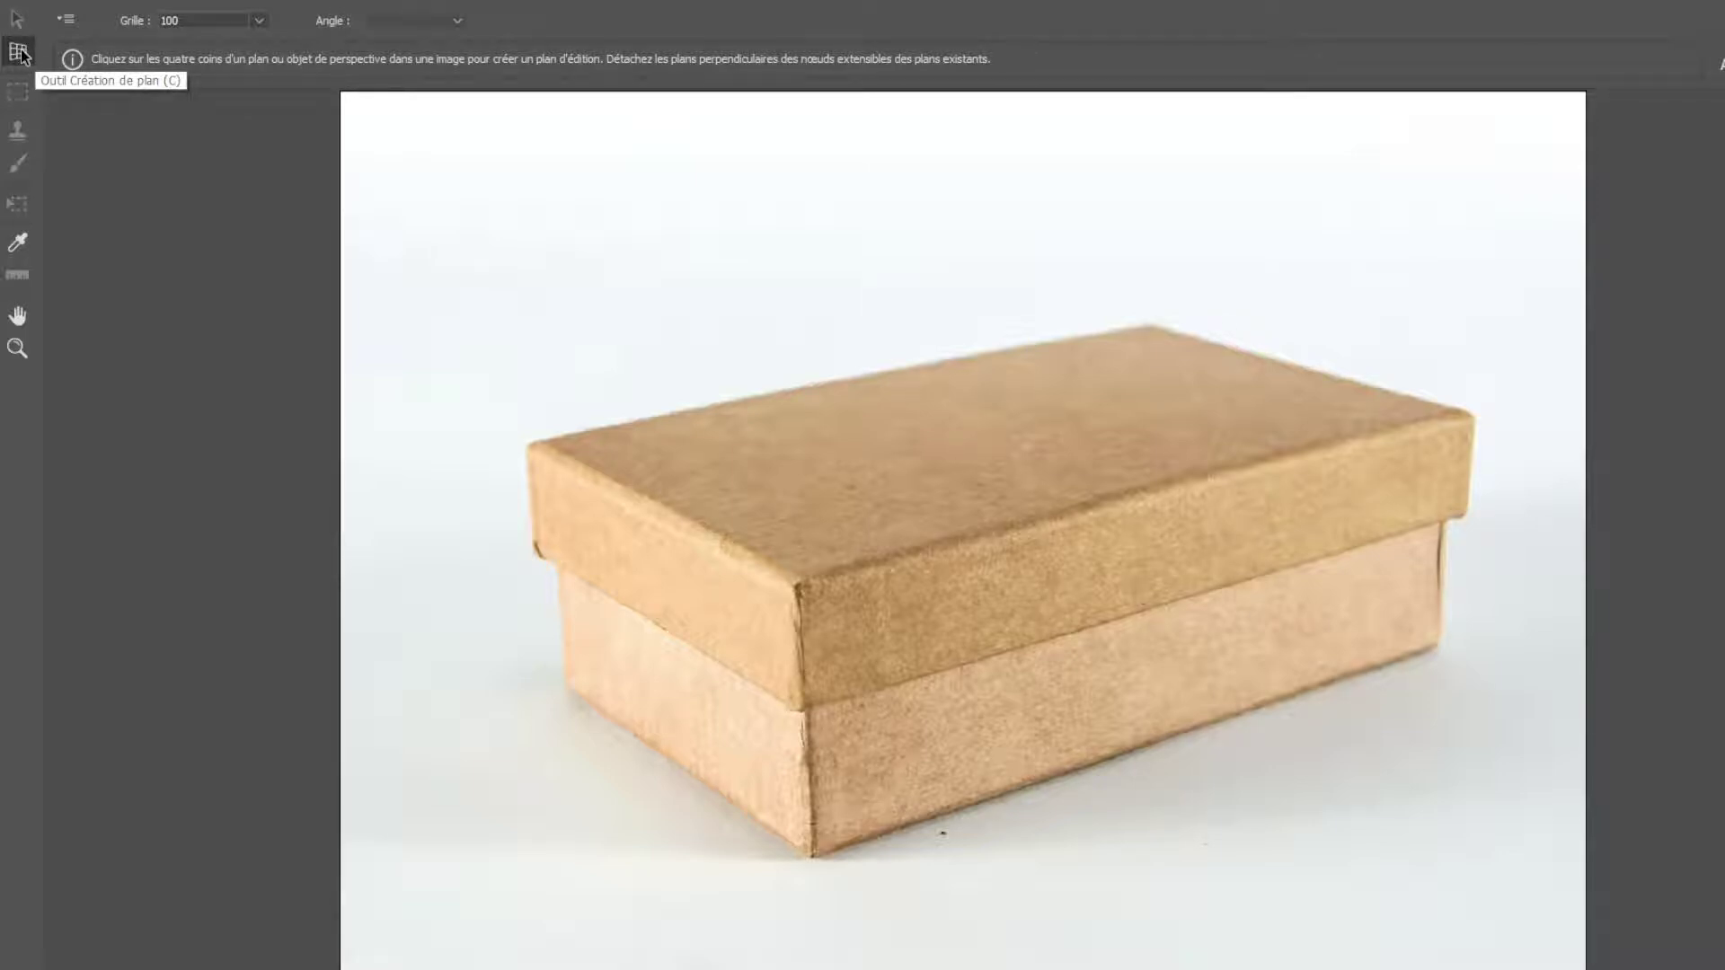
{"action": "left_click", "coordinate": [532, 447]}
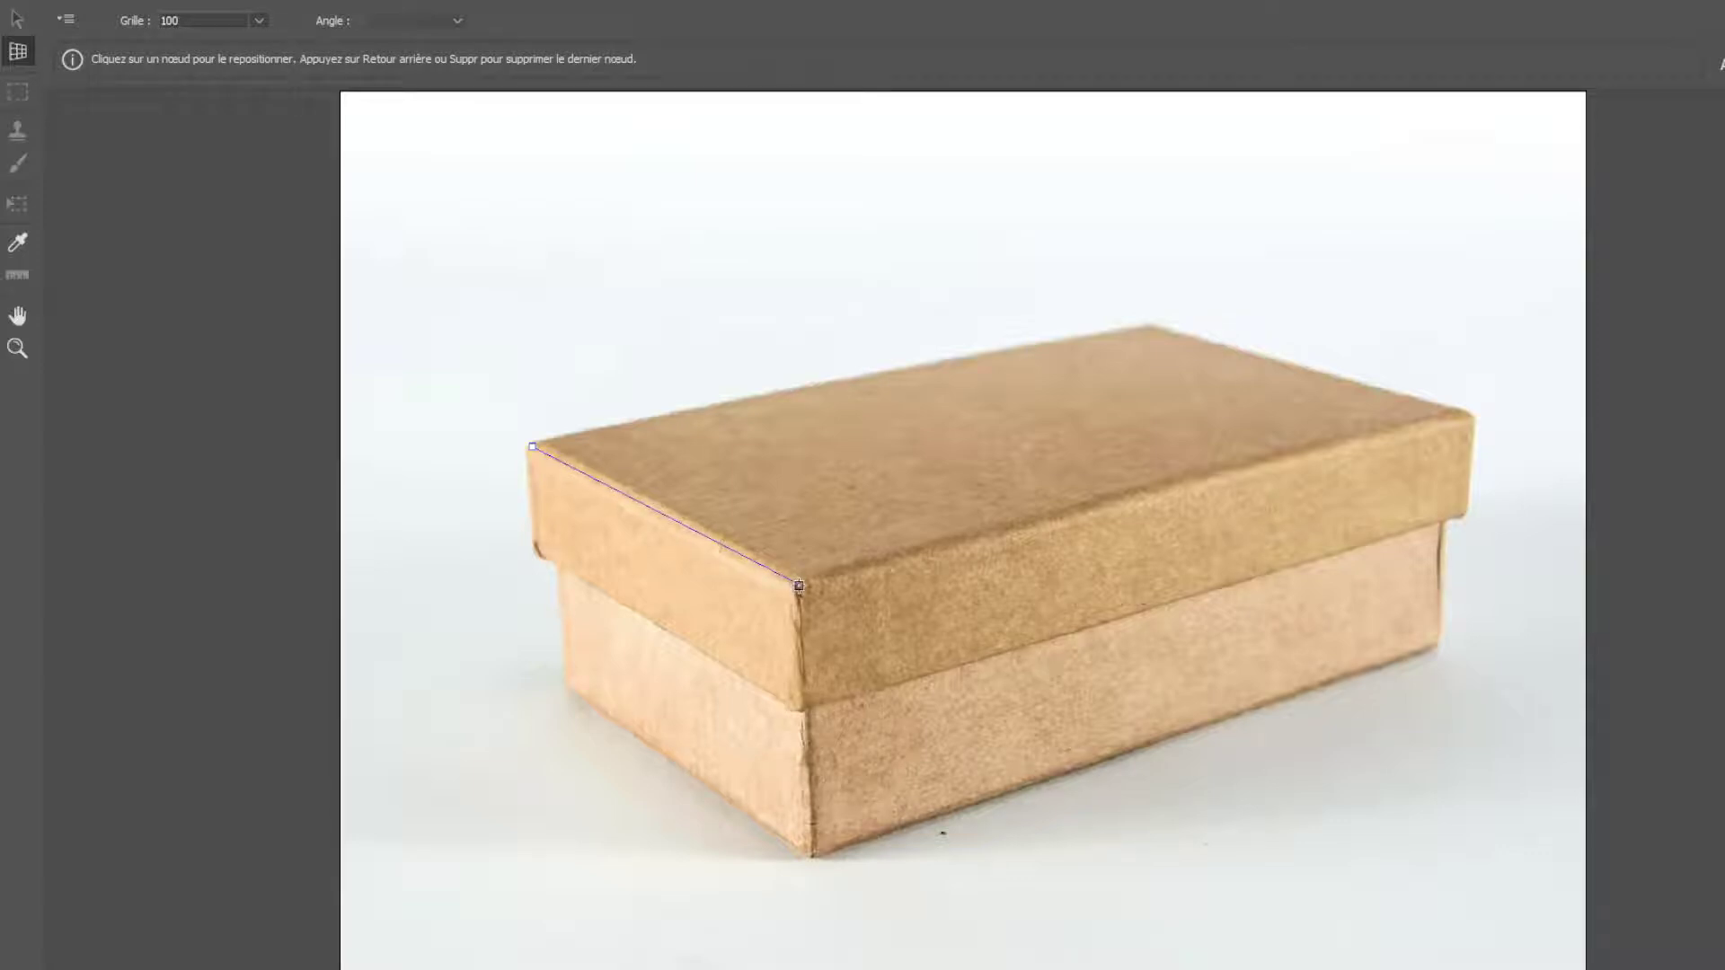
{"action": "left_click", "coordinate": [799, 586]}
{"action": "left_click", "coordinate": [1471, 419]}
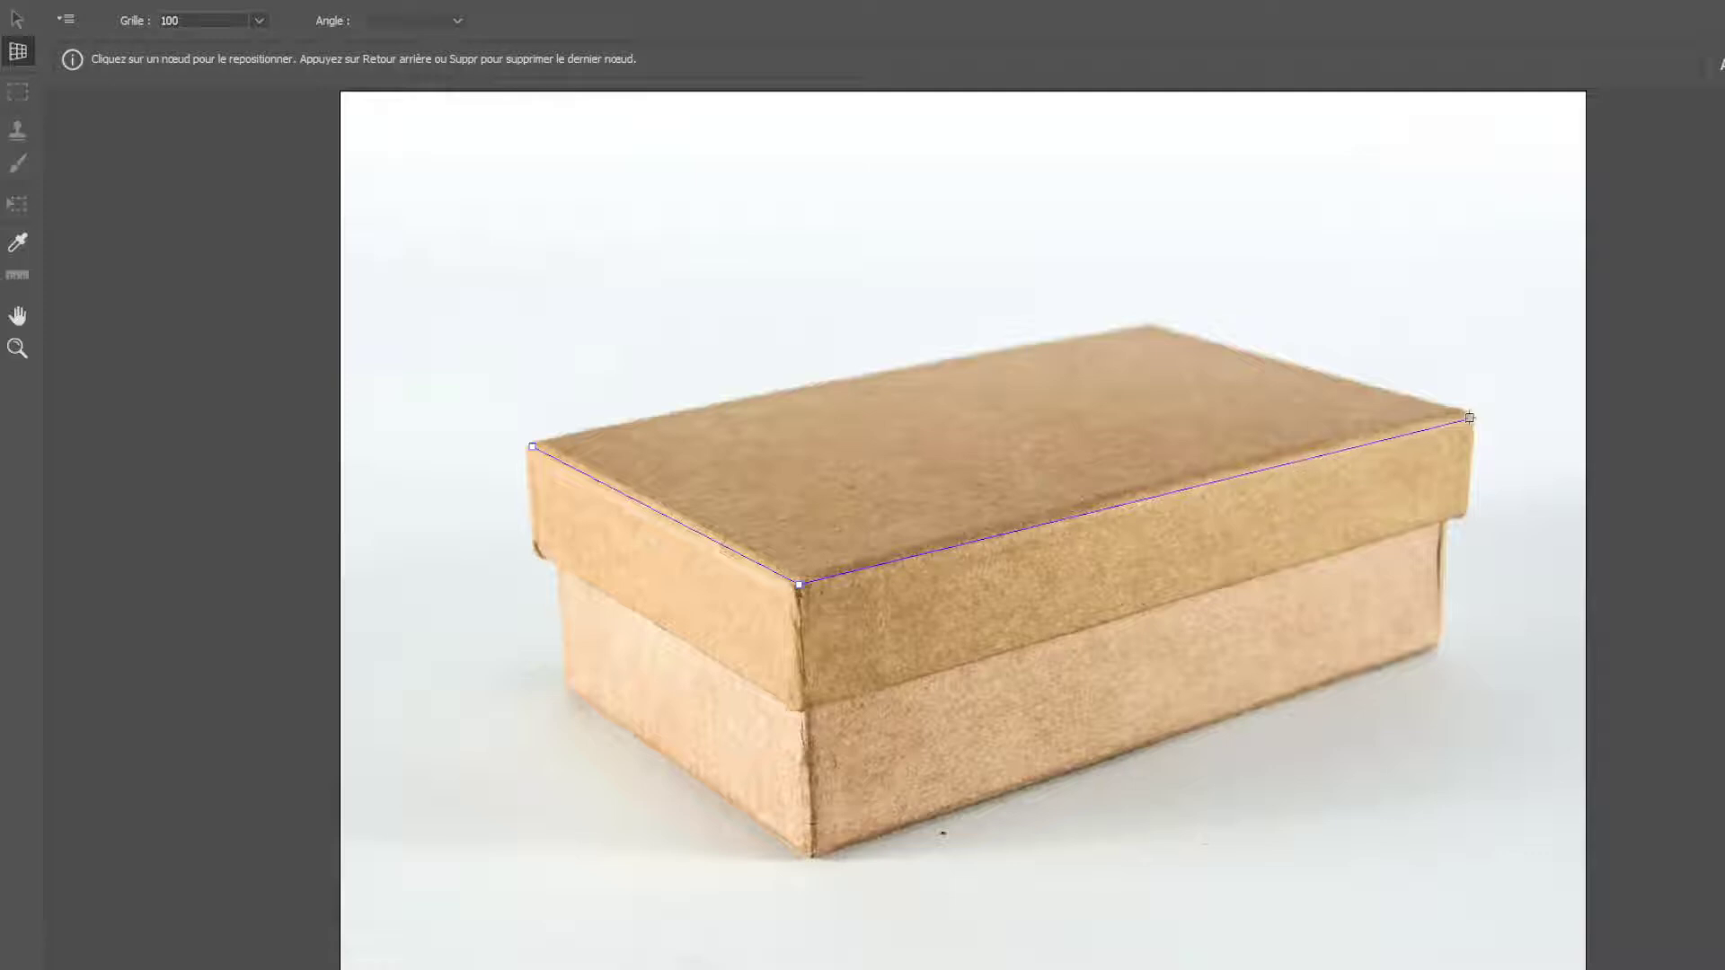
{"action": "left_click", "coordinate": [1148, 327]}
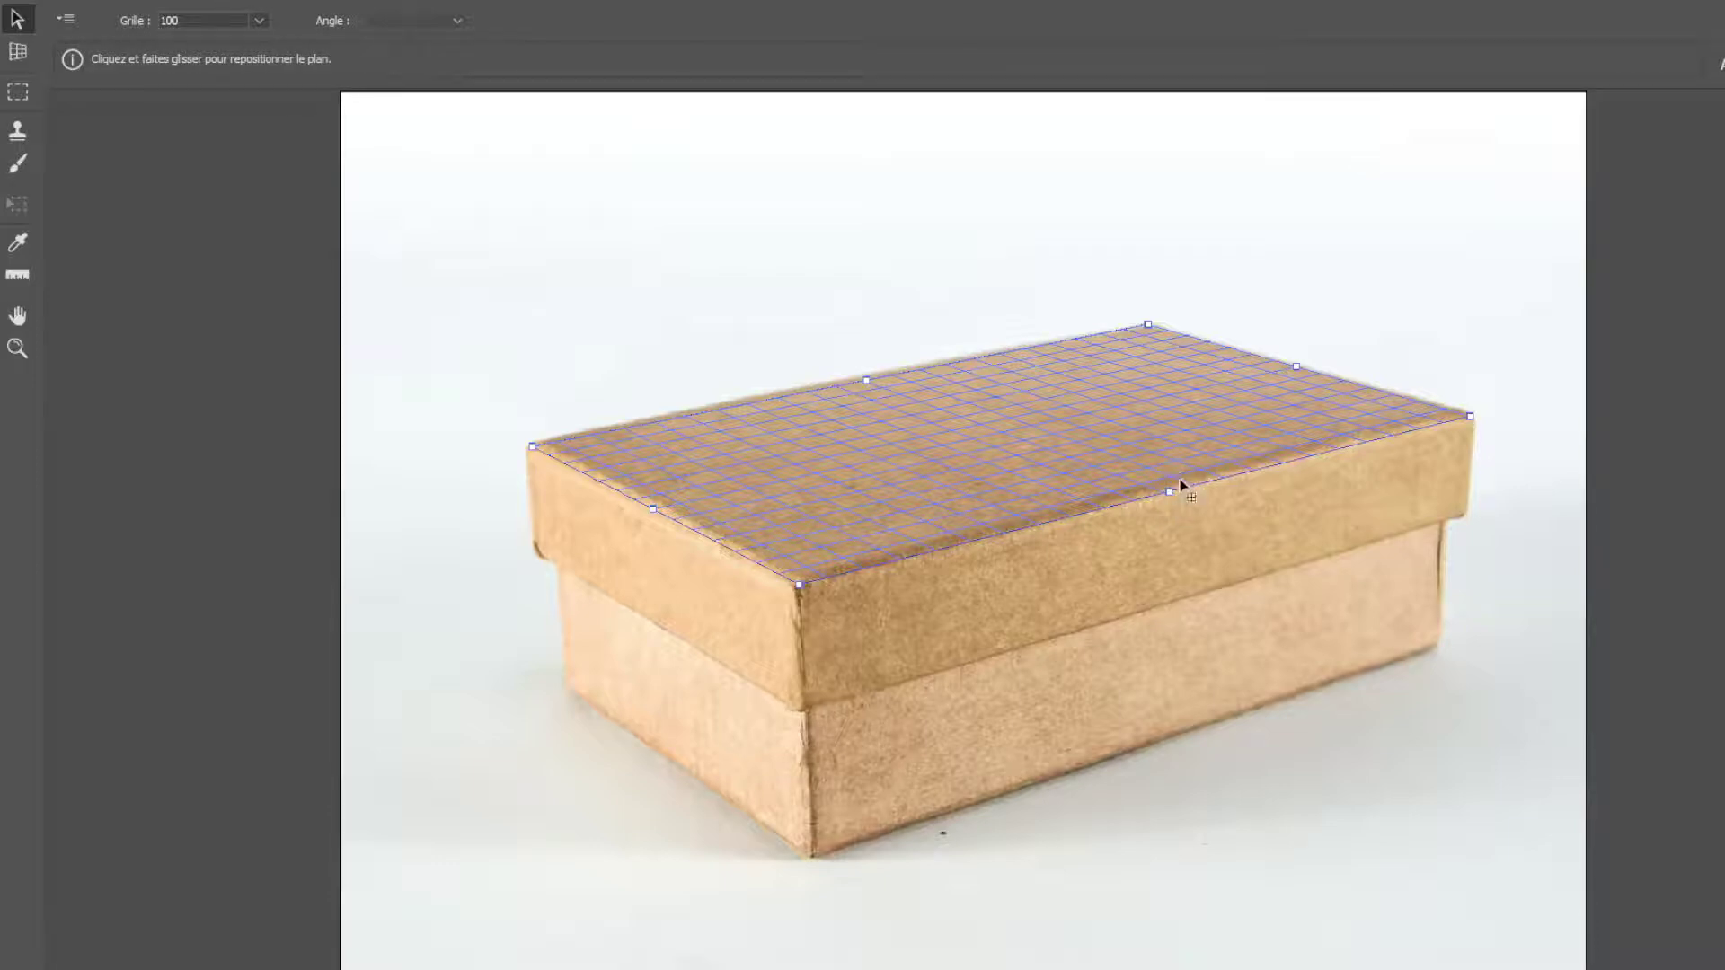
Step: Extend perpendicular planes from the top plane down over the lid's long front side and its short left side
{"action": "key", "text": "ctrl"}
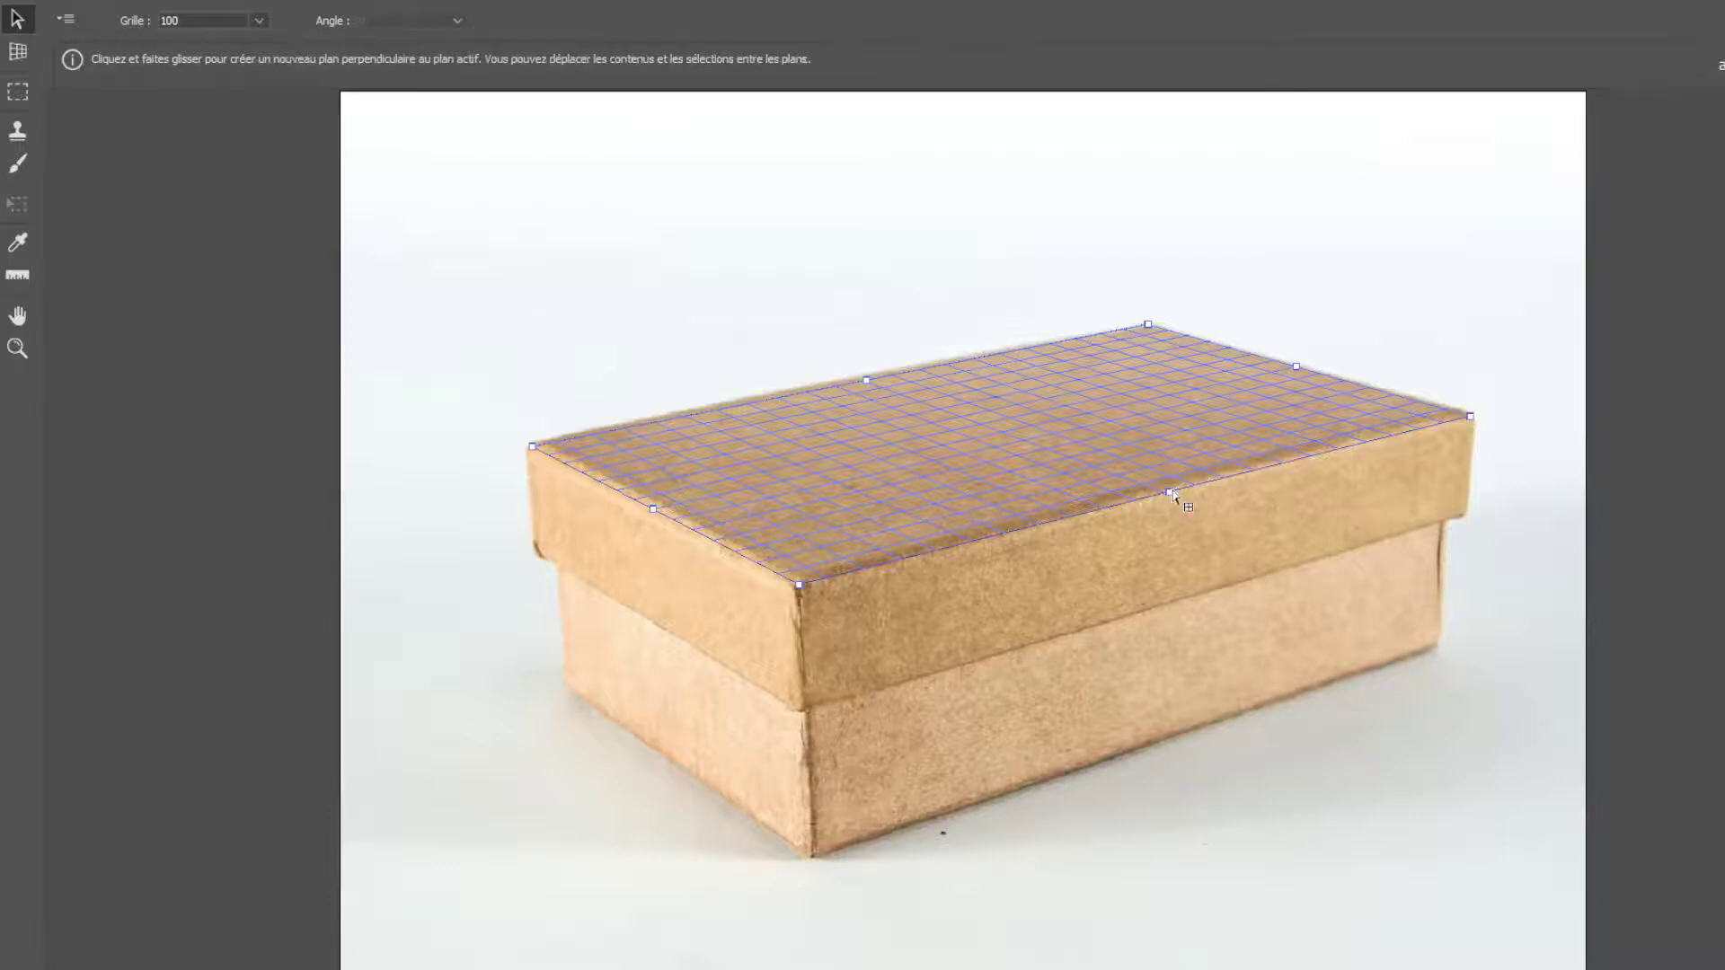
{"action": "left_click_drag", "start_coordinate": [1170, 496], "coordinate": [1166, 598]}
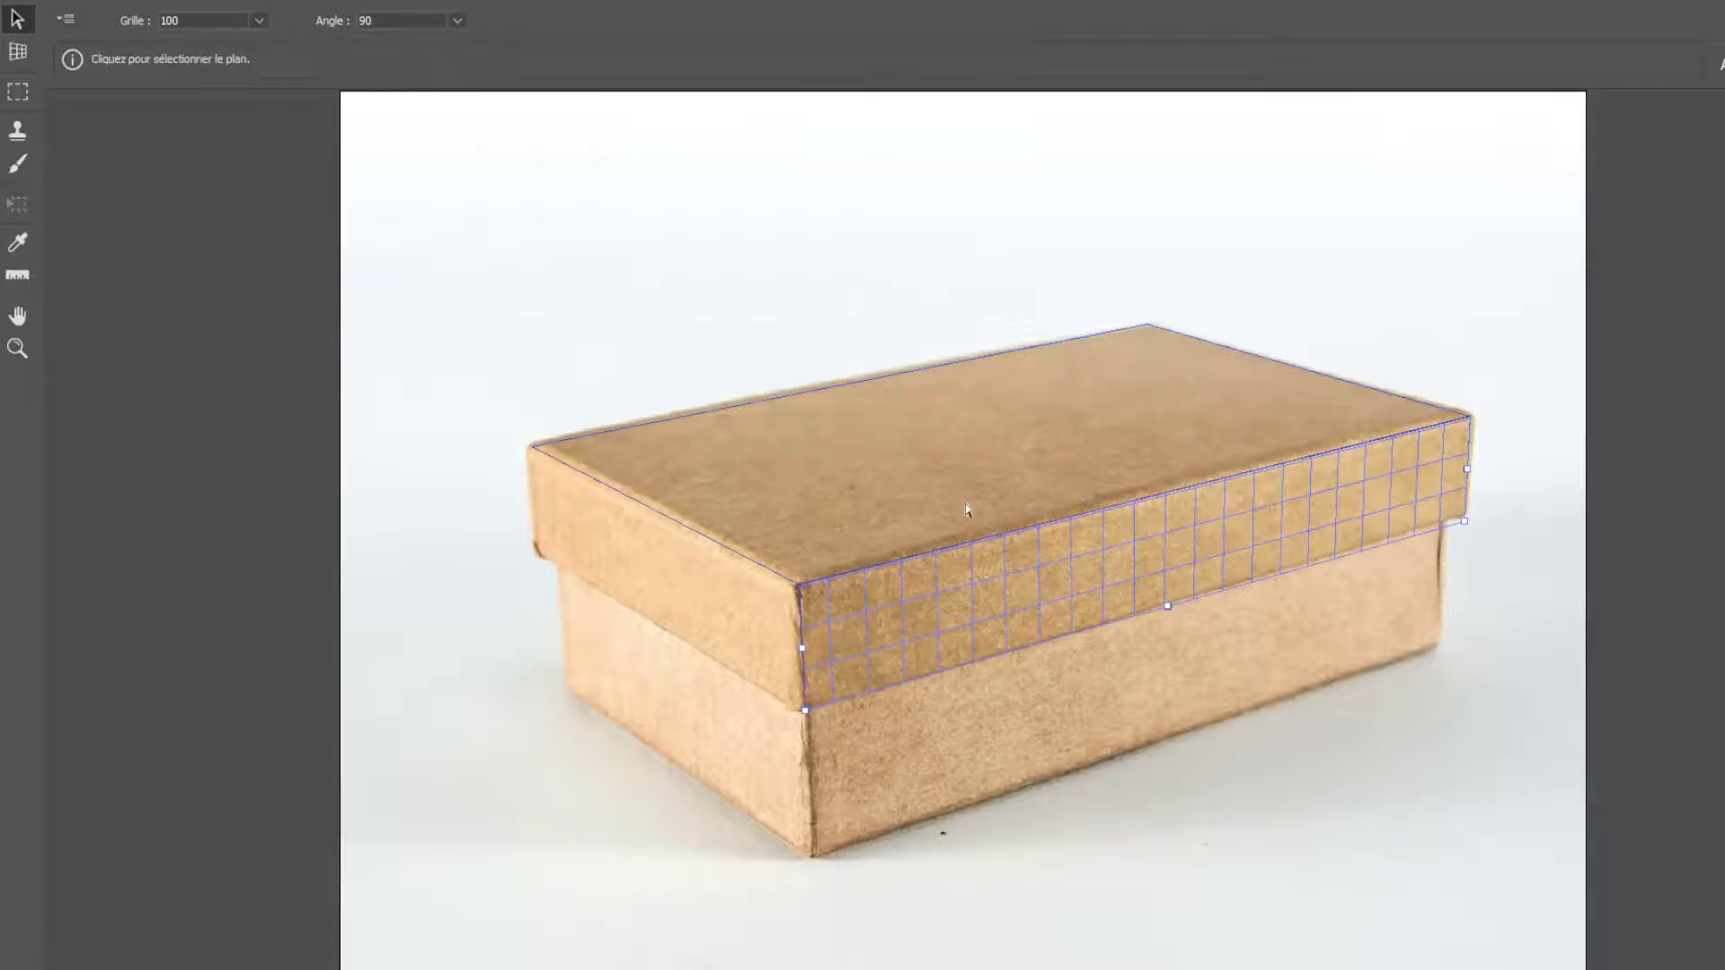
{"action": "left_click", "coordinate": [683, 490]}
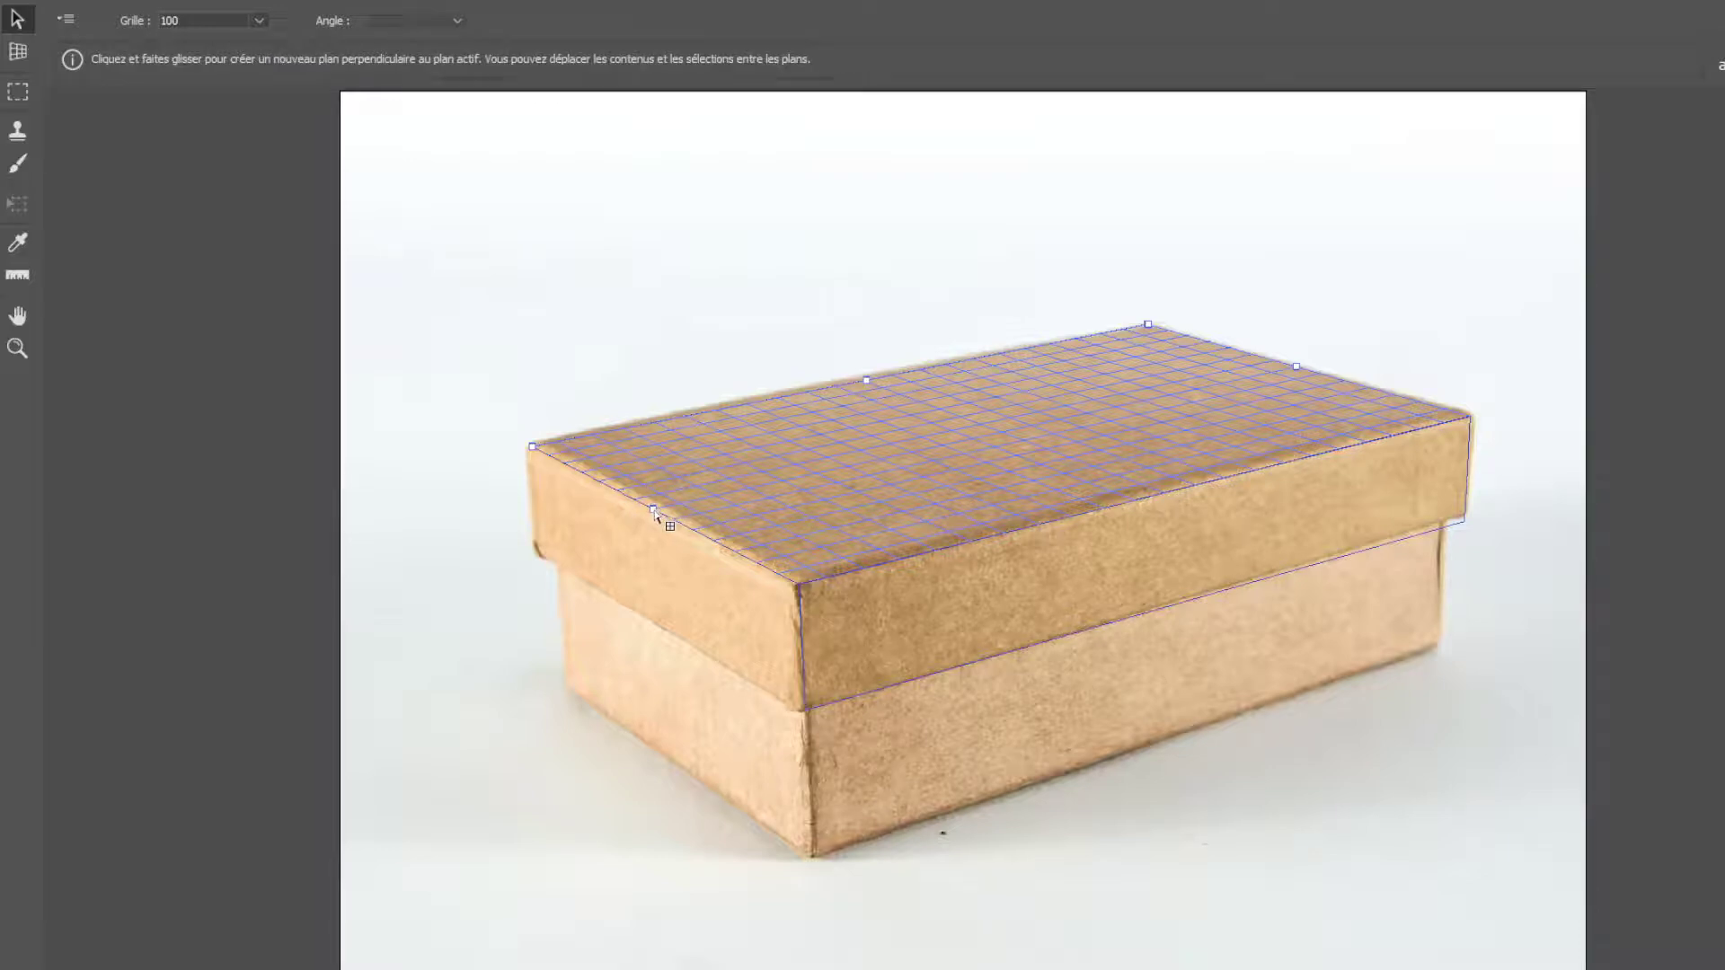
{"action": "left_click_drag", "start_coordinate": [655, 515], "coordinate": [657, 629]}
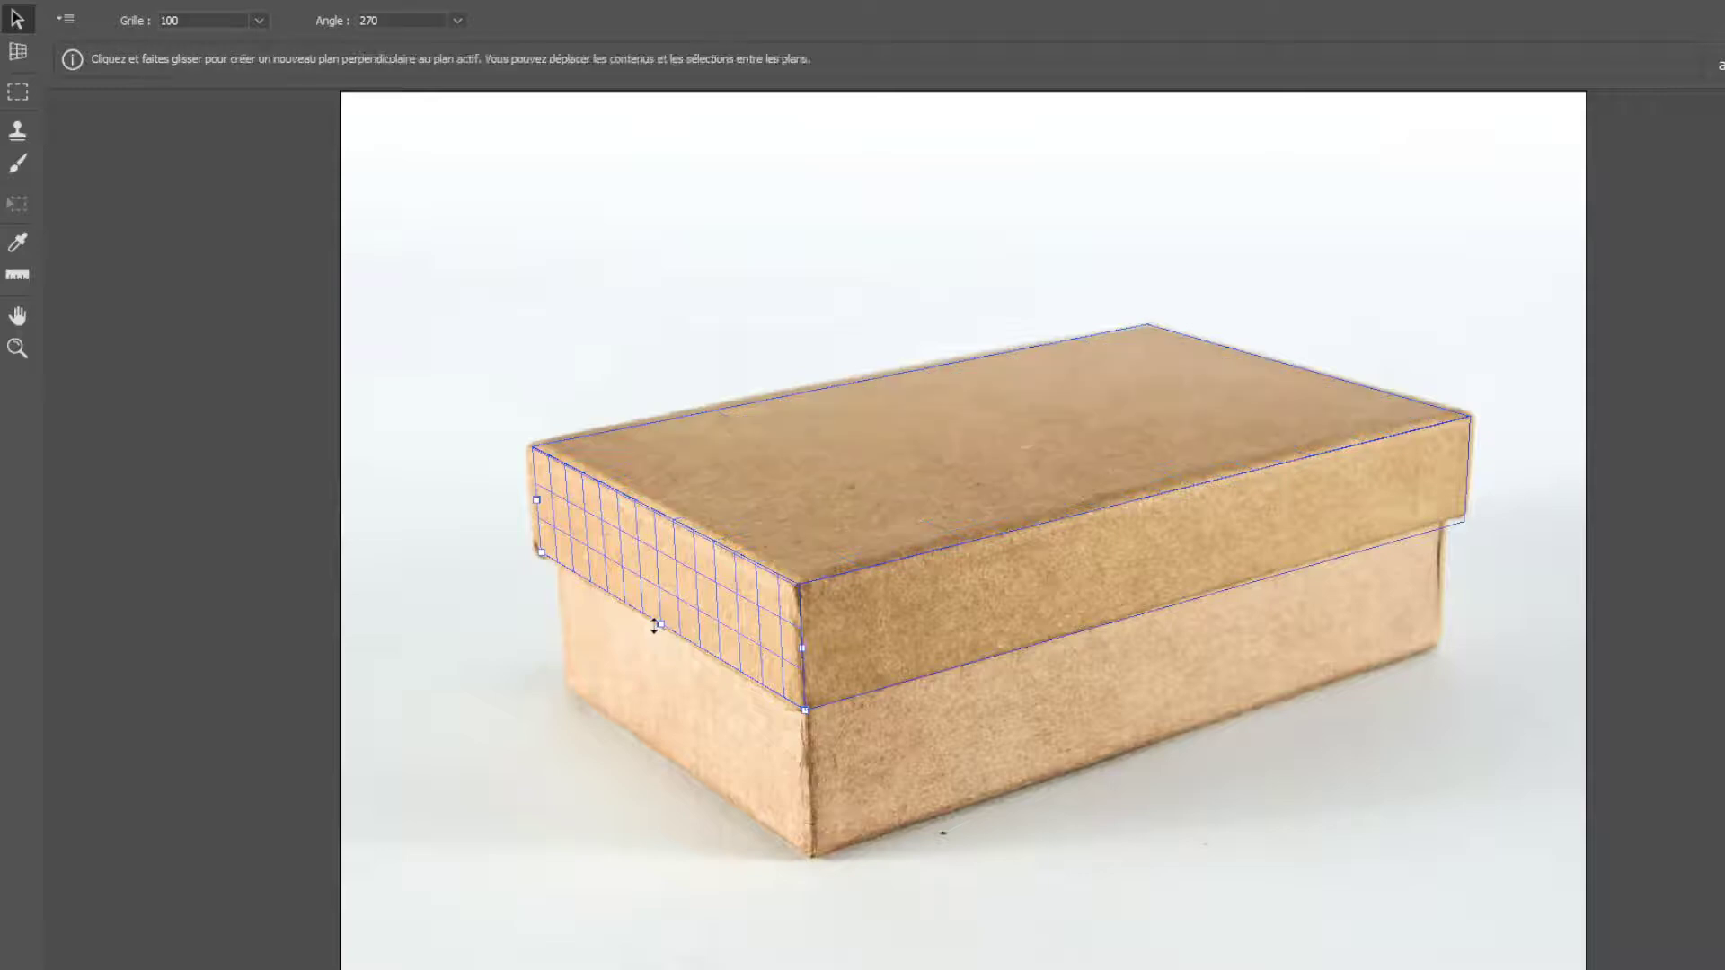
Step: Paste the pattern into Vanishing Point, position it over the lid's three planes, deselect it and apply the filter
{"action": "left_click", "coordinate": [879, 449]}
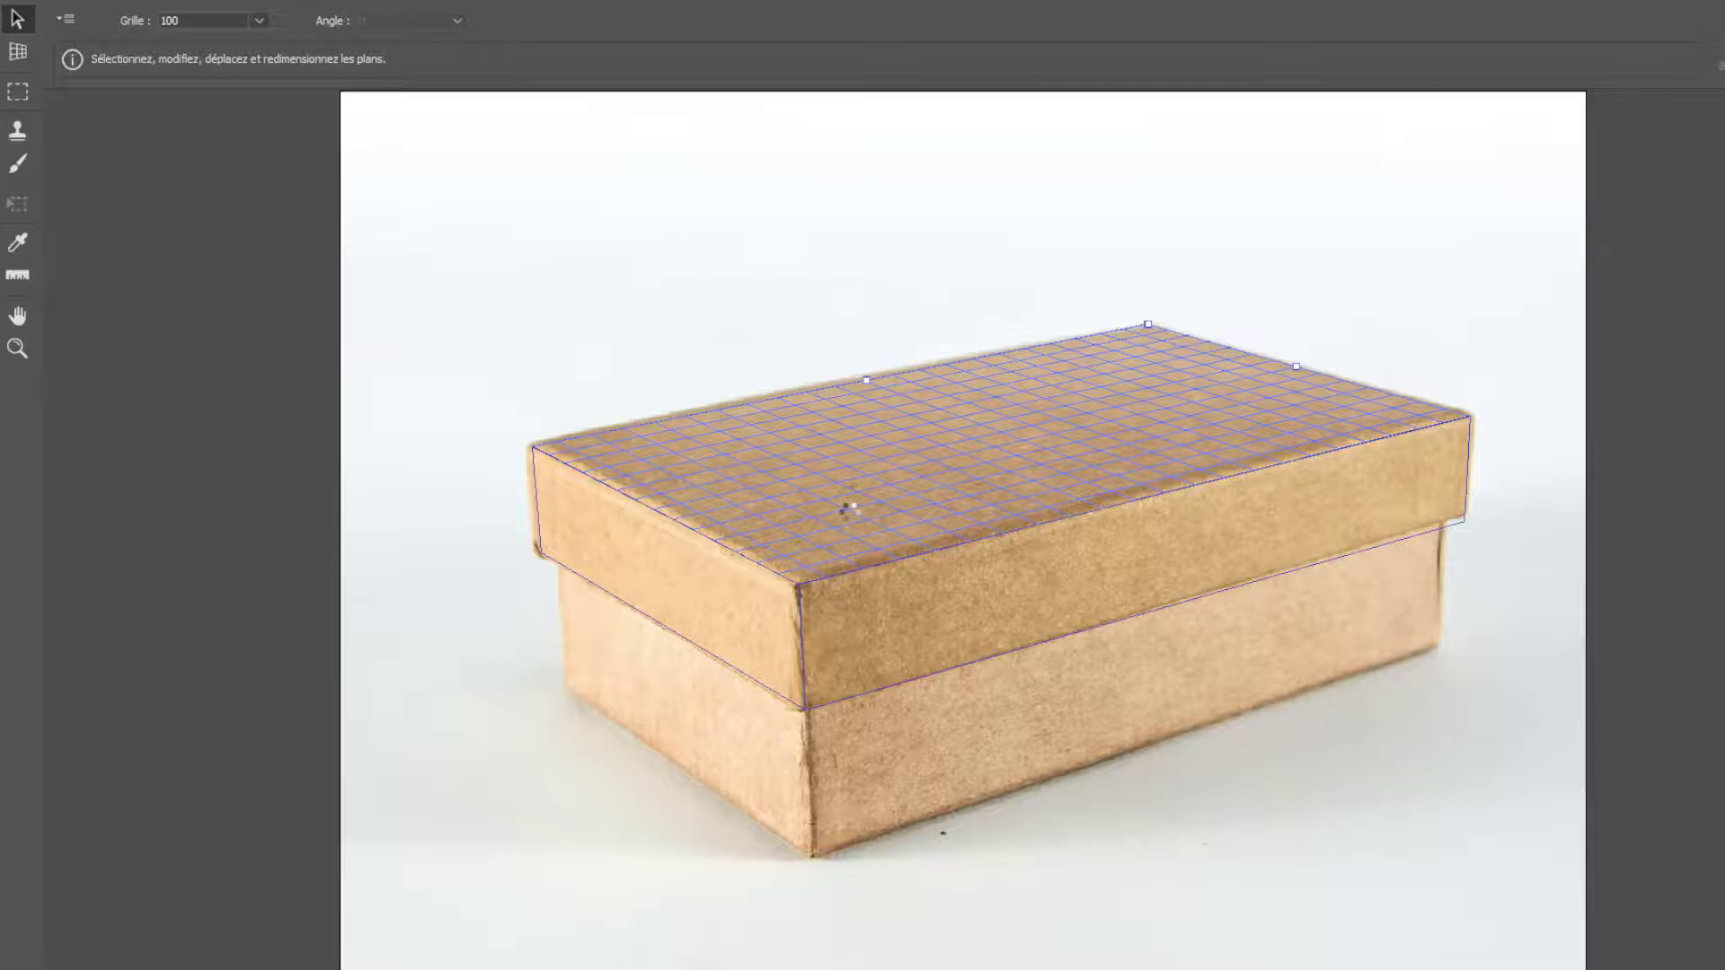
{"action": "key", "text": "ctrl+v"}
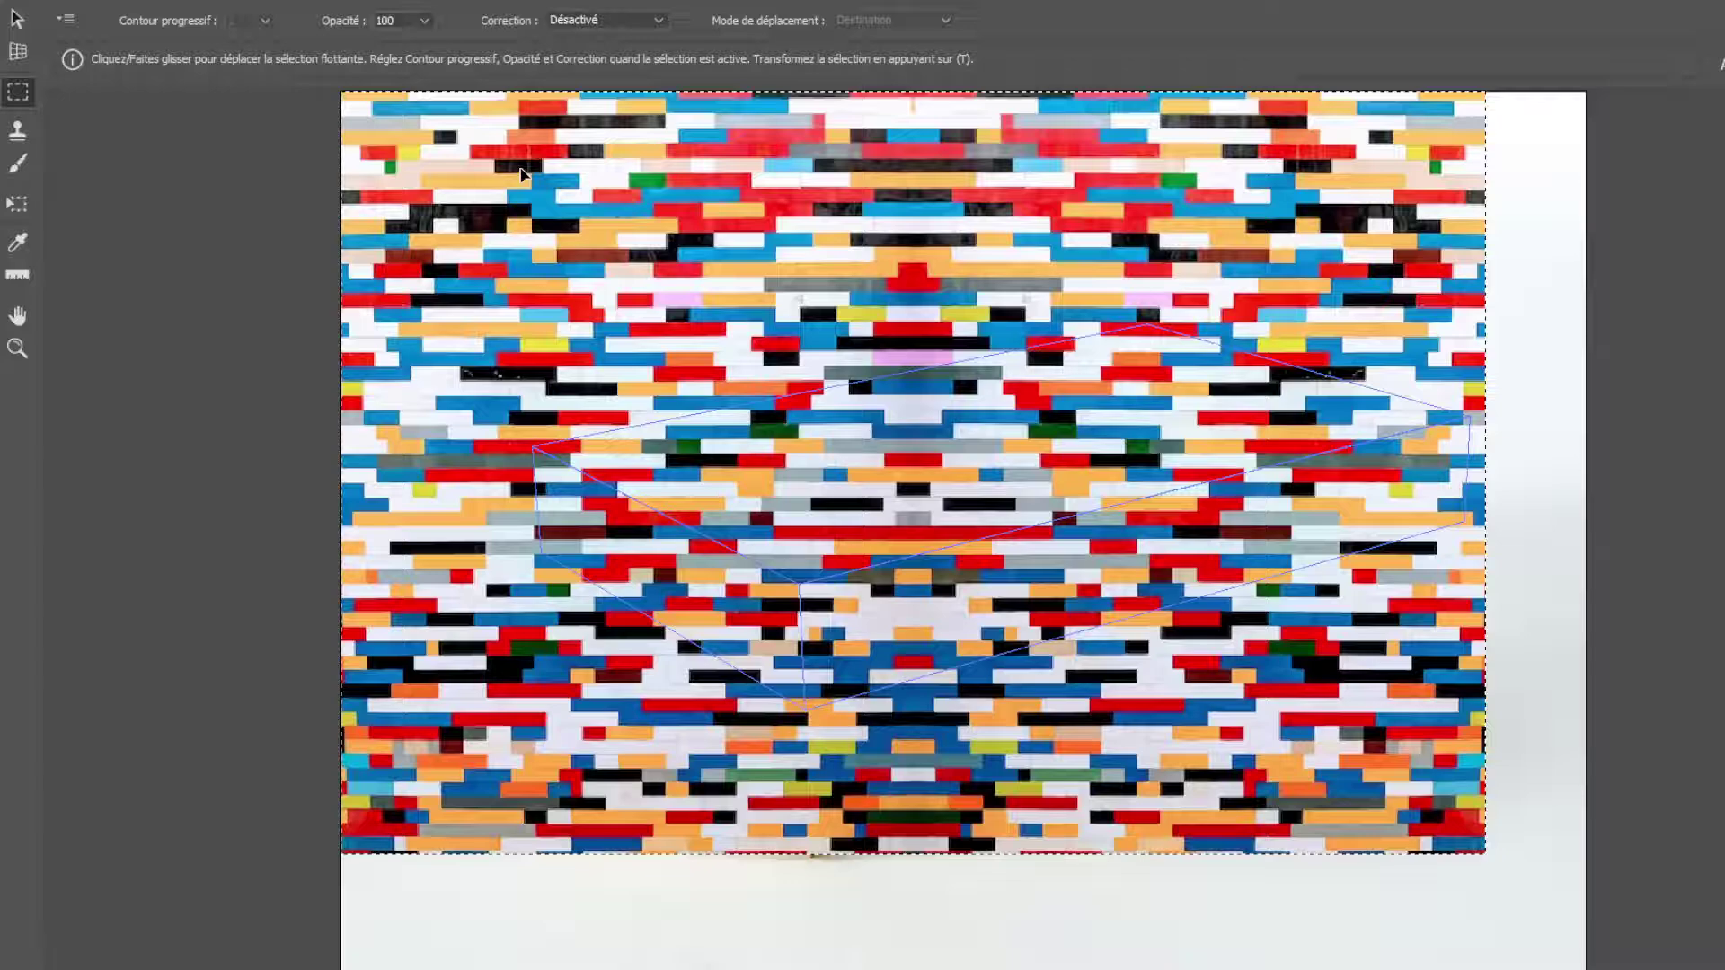
{"action": "left_click_drag", "start_coordinate": [523, 174], "coordinate": [717, 440]}
{"action": "left_click_drag", "start_coordinate": [717, 439], "coordinate": [712, 439]}
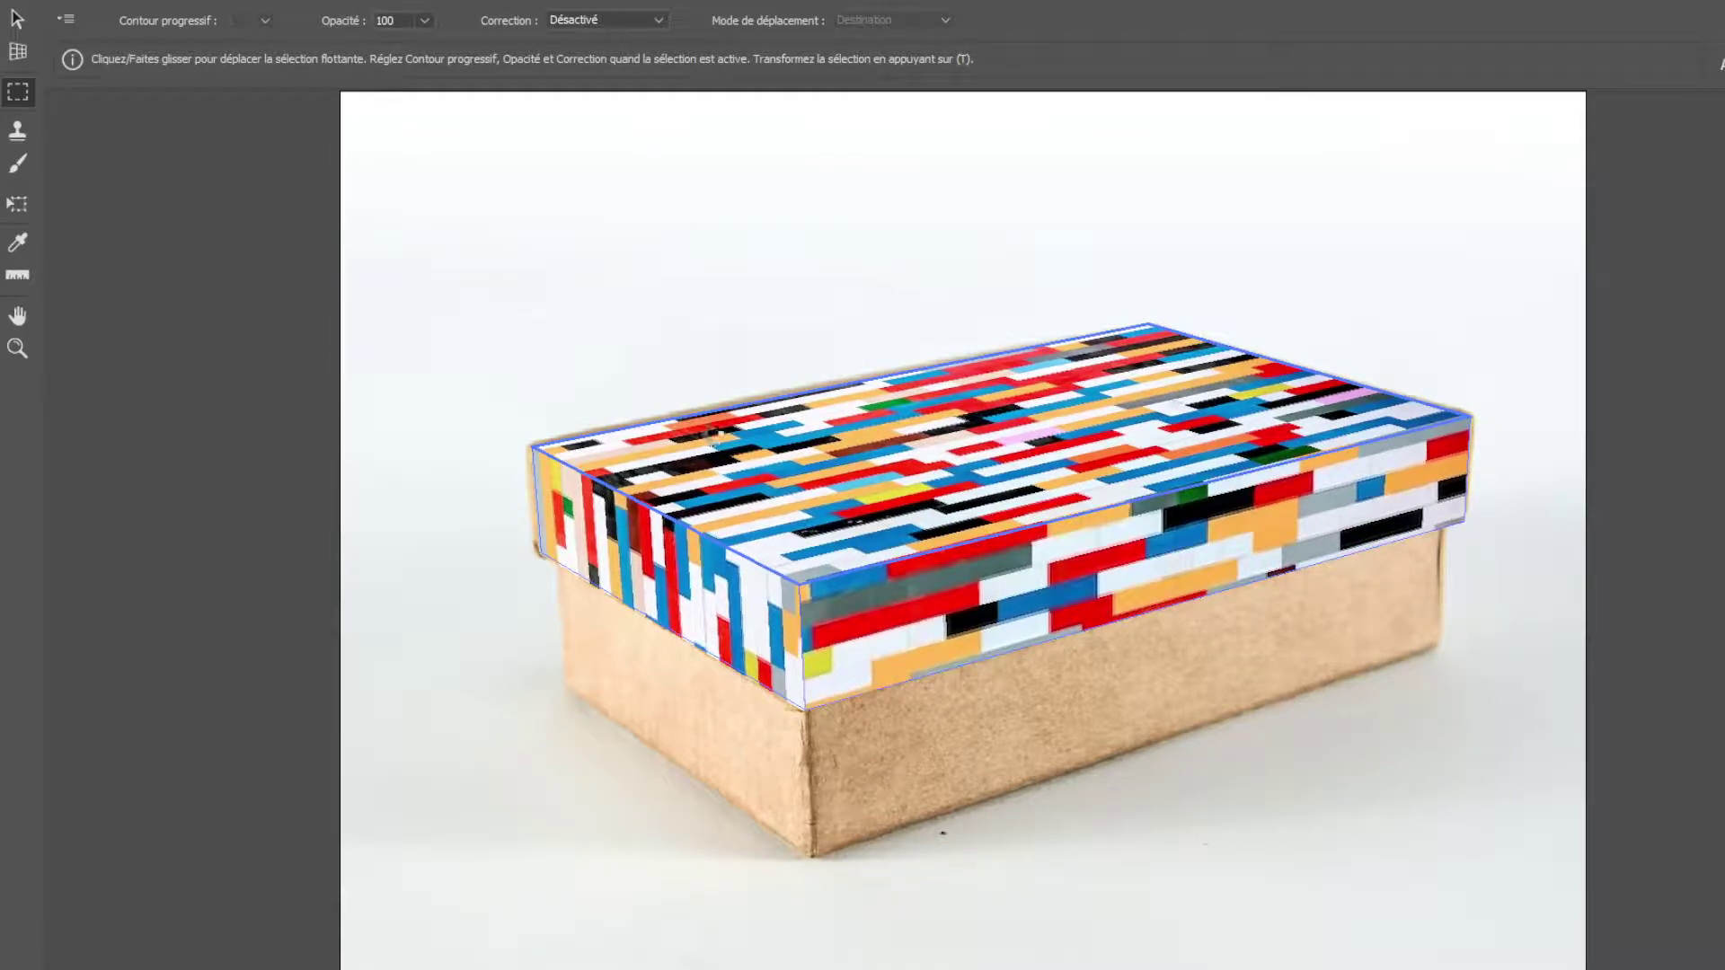
{"action": "left_click", "coordinate": [1069, 110]}
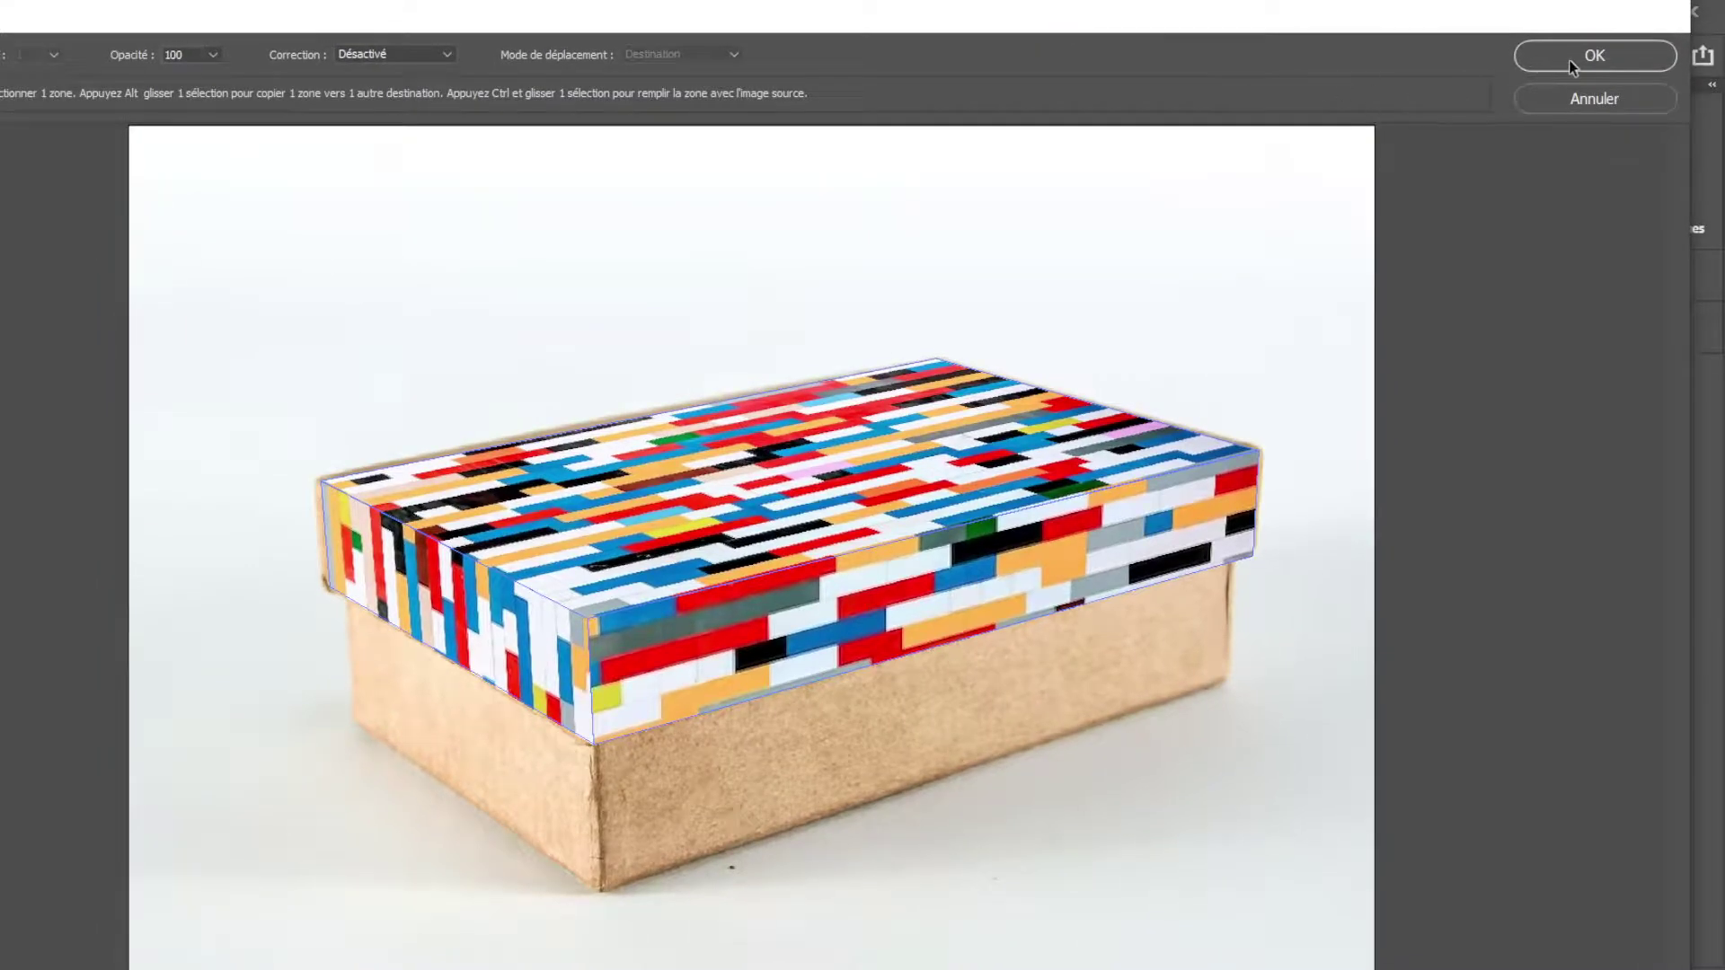
{"action": "left_click", "coordinate": [1552, 57]}
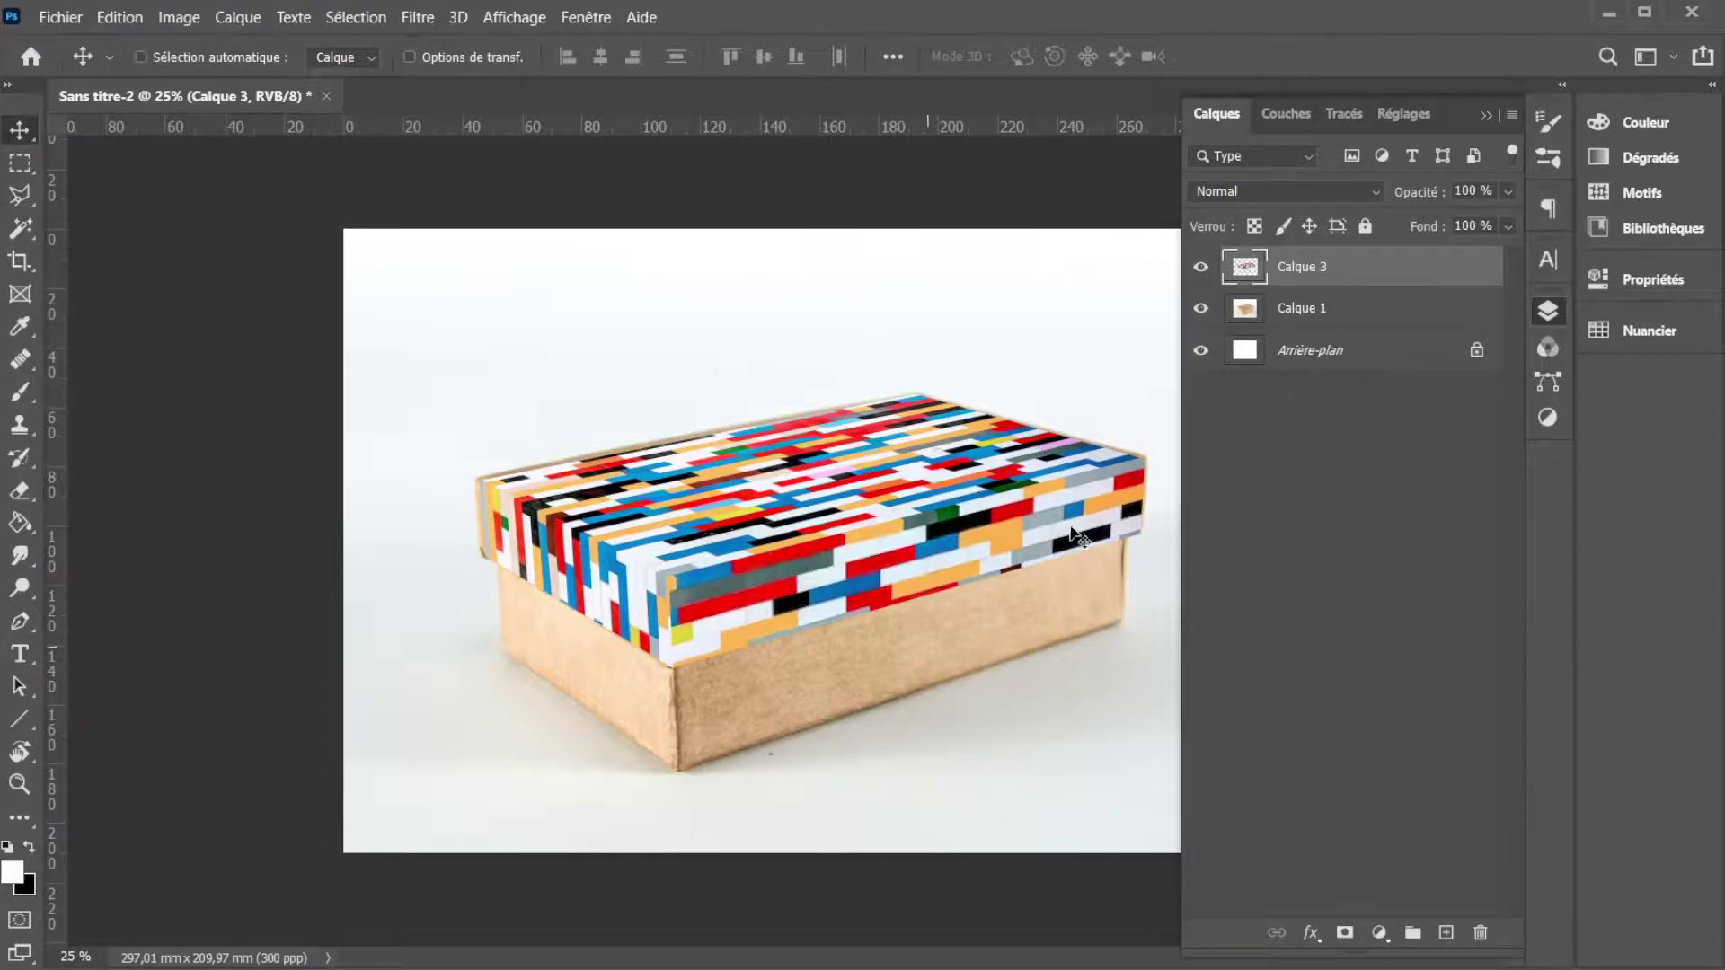
Step: Set the blend mode of Calque 3 to Produit and collapse the layers list to view the whole image
{"action": "left_click", "coordinate": [1285, 193]}
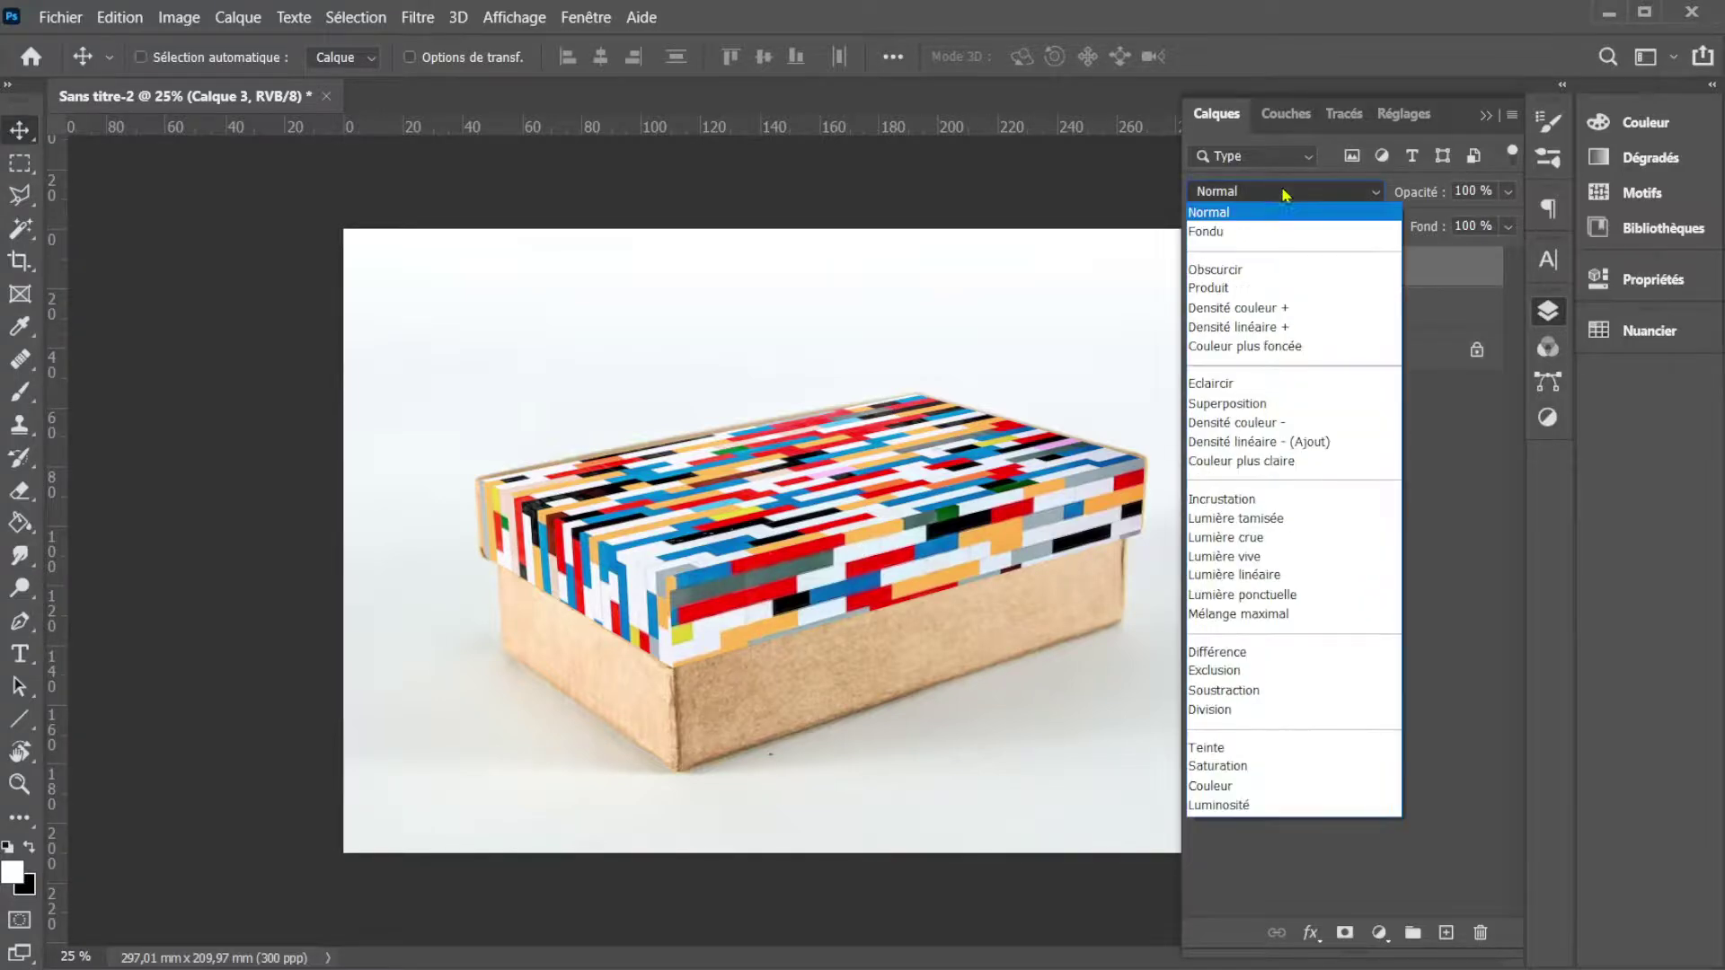
{"action": "left_click", "coordinate": [1256, 289]}
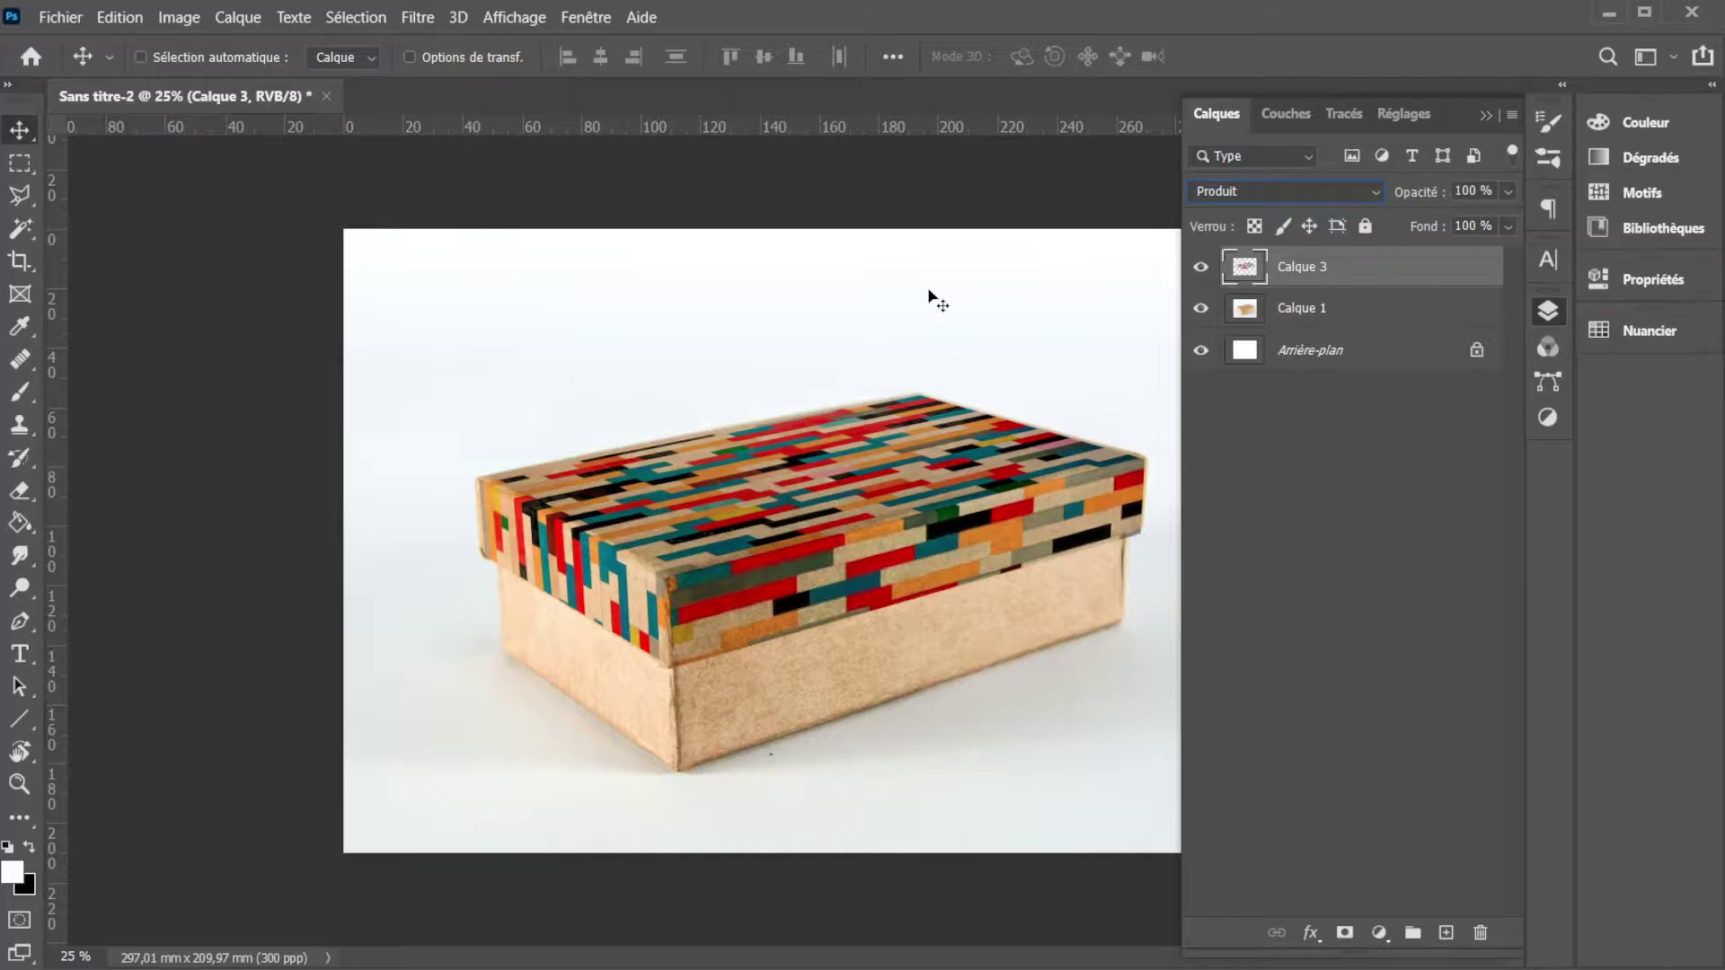
{"action": "left_click", "coordinate": [1487, 116]}
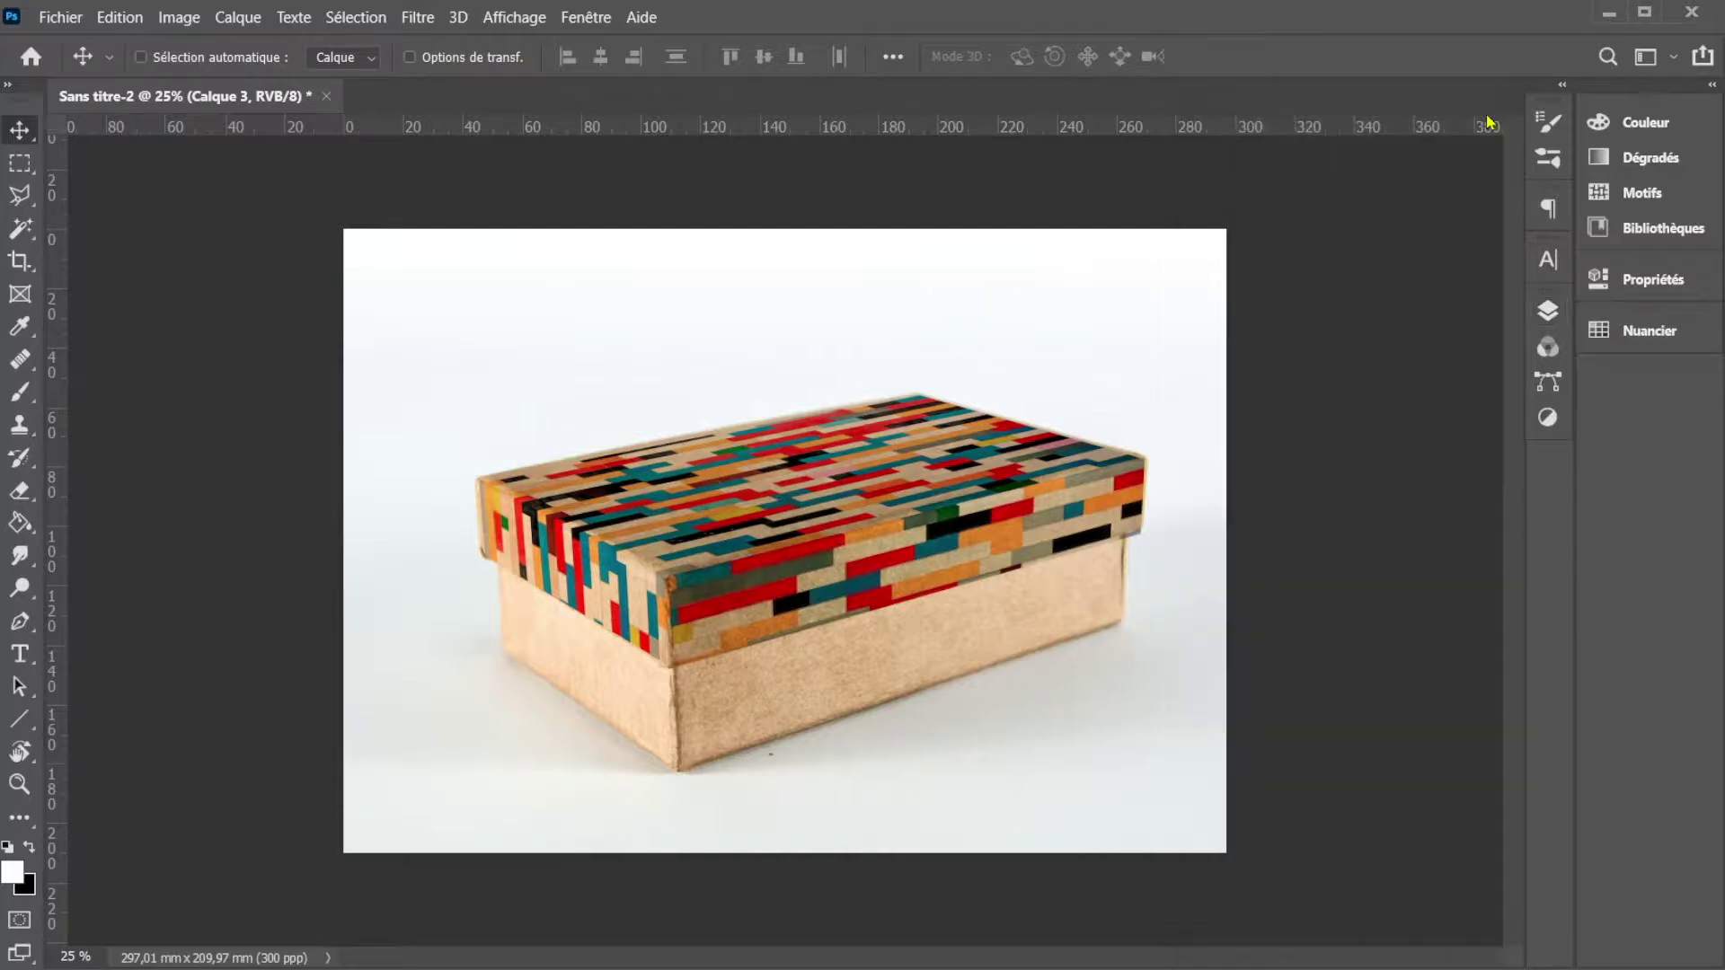